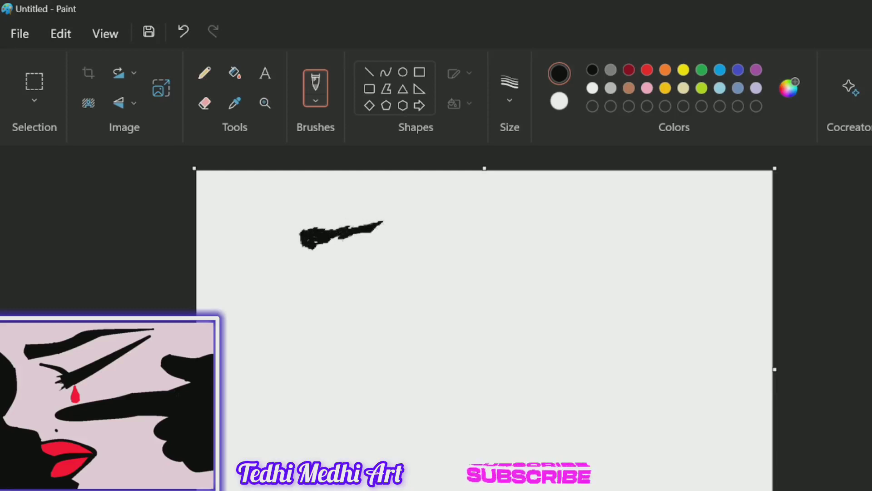
Step: Undo the black brush stroke and draw a gently rising black curve for the eyebrow's upper edge with the Curve tool
{"action": "key", "text": "ctrl+z"}
{"action": "left_click", "coordinate": [386, 72]}
{"action": "mouse_move", "coordinate": [291, 248]}
{"action": "left_mouse_down"}
{"action": "mouse_move", "coordinate": [345, 253]}
{"action": "mouse_move", "coordinate": [411, 214]}
{"action": "left_mouse_up"}
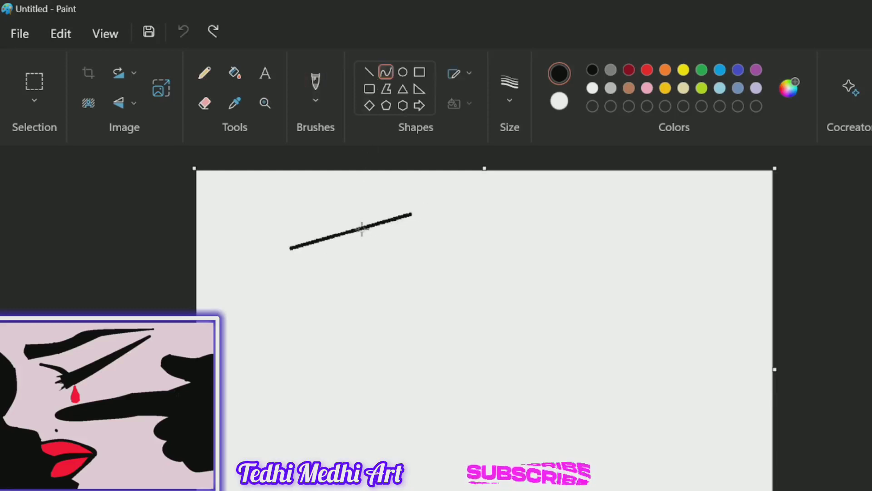
{"action": "left_click_drag", "start_coordinate": [362, 227], "coordinate": [364, 236]}
{"action": "left_click", "coordinate": [364, 69]}
{"action": "mouse_move", "coordinate": [296, 267]}
{"action": "left_mouse_down"}
{"action": "mouse_move", "coordinate": [390, 251]}
{"action": "mouse_move", "coordinate": [416, 226]}
{"action": "left_mouse_up"}
{"action": "key", "text": "ctrl+z"}
{"action": "left_click", "coordinate": [386, 72]}
{"action": "left_click_drag", "start_coordinate": [292, 263], "coordinate": [419, 226]}
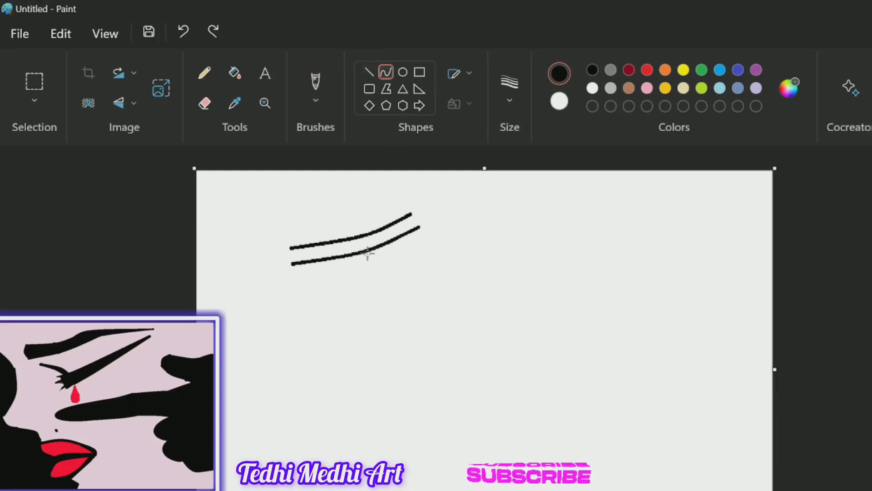
{"action": "left_click_drag", "start_coordinate": [366, 250], "coordinate": [378, 258]}
{"action": "key", "text": "ctrl+z"}
Step: Draw the eyebrow's lower edge and extend both edges with curves that meet at a thin outer tip
{"action": "left_click_drag", "start_coordinate": [292, 272], "coordinate": [492, 205]}
{"action": "left_click_drag", "start_coordinate": [381, 242], "coordinate": [366, 266]}
{"action": "left_click_drag", "start_coordinate": [409, 225], "coordinate": [614, 195]}
{"action": "left_click", "coordinate": [452, 195]}
{"action": "left_click_drag", "start_coordinate": [443, 195], "coordinate": [432, 201]}
{"action": "left_click", "coordinate": [385, 74]}
{"action": "left_click_drag", "start_coordinate": [427, 234], "coordinate": [614, 193]}
{"action": "mouse_move", "coordinate": [522, 212]}
{"action": "left_mouse_down"}
{"action": "mouse_move", "coordinate": [483, 197]}
{"action": "mouse_move", "coordinate": [457, 205]}
{"action": "mouse_move", "coordinate": [464, 208]}
{"action": "left_mouse_up"}
Step: Add a nearly flat curve above the eyebrow's inner end so it blends into the upper edge
{"action": "left_click", "coordinate": [368, 73]}
{"action": "left_click_drag", "start_coordinate": [288, 231], "coordinate": [400, 218]}
{"action": "key", "text": "ctrl+z"}
{"action": "left_click", "coordinate": [388, 75]}
{"action": "left_click_drag", "start_coordinate": [289, 235], "coordinate": [406, 217]}
{"action": "left_click_drag", "start_coordinate": [357, 236], "coordinate": [369, 231]}
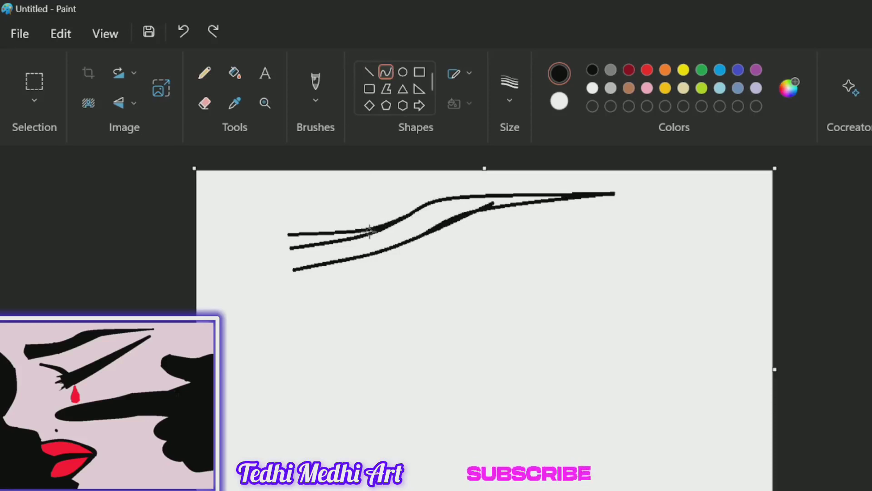
Step: Close the eyebrow's inner end with a short curve and fill the whole eyebrow with black
{"action": "left_click", "coordinate": [369, 72]}
{"action": "key", "text": "ctrl+z"}
{"action": "left_click", "coordinate": [386, 73]}
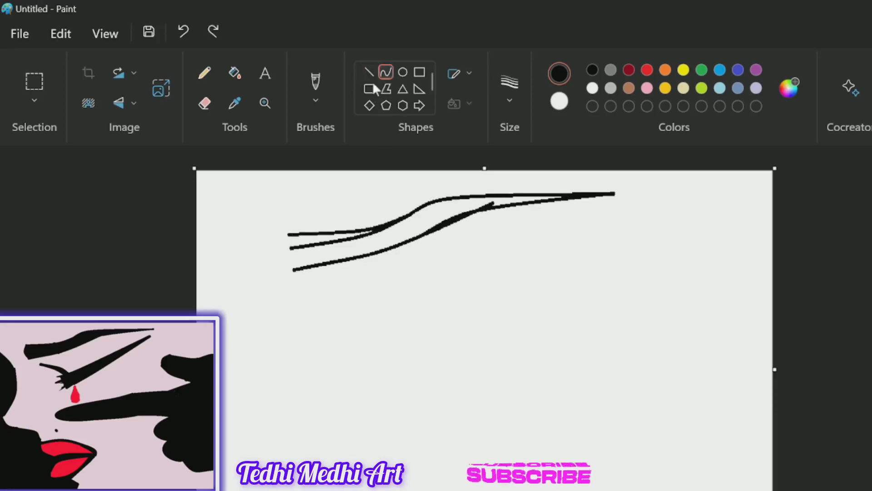
{"action": "left_click", "coordinate": [235, 73]}
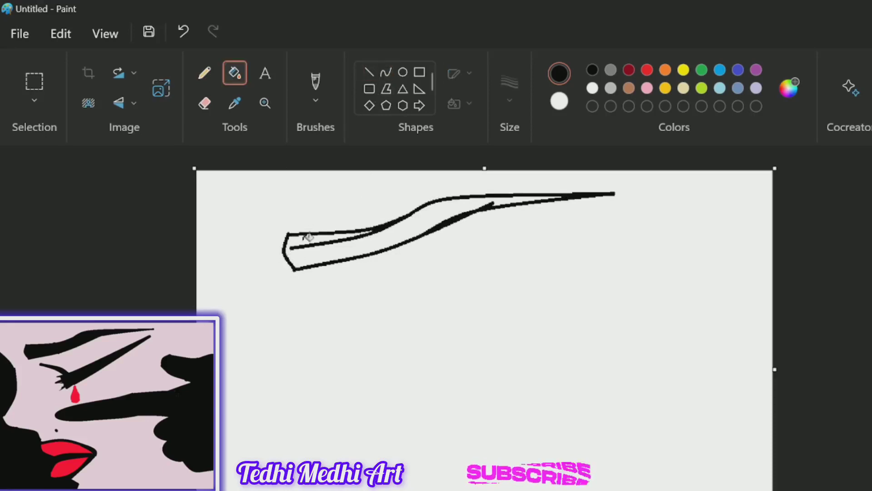
{"action": "left_click", "coordinate": [375, 232]}
Step: Draw the nose outline as a black curve bulging outward from the canvas's left edge down to the nose base
{"action": "left_click", "coordinate": [369, 73]}
{"action": "left_click", "coordinate": [385, 72]}
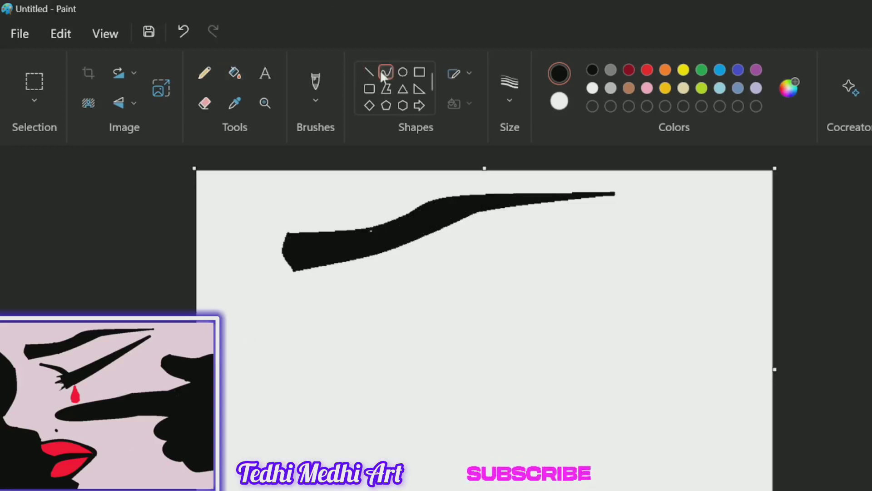
{"action": "mouse_move", "coordinate": [197, 289]}
{"action": "left_mouse_down"}
{"action": "mouse_move", "coordinate": [240, 399]}
{"action": "mouse_move", "coordinate": [239, 426]}
{"action": "left_mouse_up"}
{"action": "left_click_drag", "start_coordinate": [253, 347], "coordinate": [266, 333]}
Step: Draw a sagging curve from the nose base toward the mouth and a short curve dropping down to the lips
{"action": "left_click", "coordinate": [368, 72]}
{"action": "left_click_drag", "start_coordinate": [237, 425], "coordinate": [330, 444]}
{"action": "key", "text": "ctrl+z"}
{"action": "left_click", "coordinate": [385, 72]}
{"action": "left_click_drag", "start_coordinate": [238, 425], "coordinate": [329, 449]}
{"action": "mouse_move", "coordinate": [284, 440]}
{"action": "left_mouse_down"}
{"action": "mouse_move", "coordinate": [279, 458]}
{"action": "mouse_move", "coordinate": [273, 455]}
{"action": "left_mouse_up"}
{"action": "left_click", "coordinate": [369, 73]}
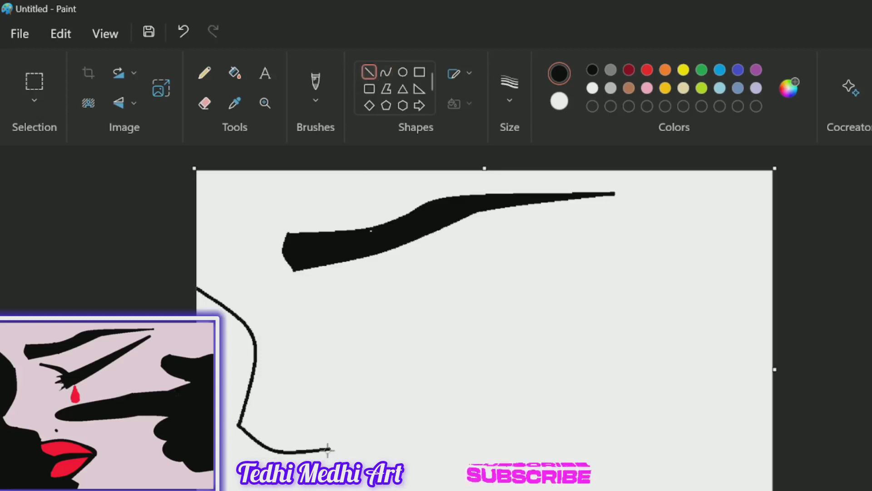
{"action": "left_click", "coordinate": [385, 72]}
{"action": "left_click_drag", "start_coordinate": [330, 448], "coordinate": [331, 465]}
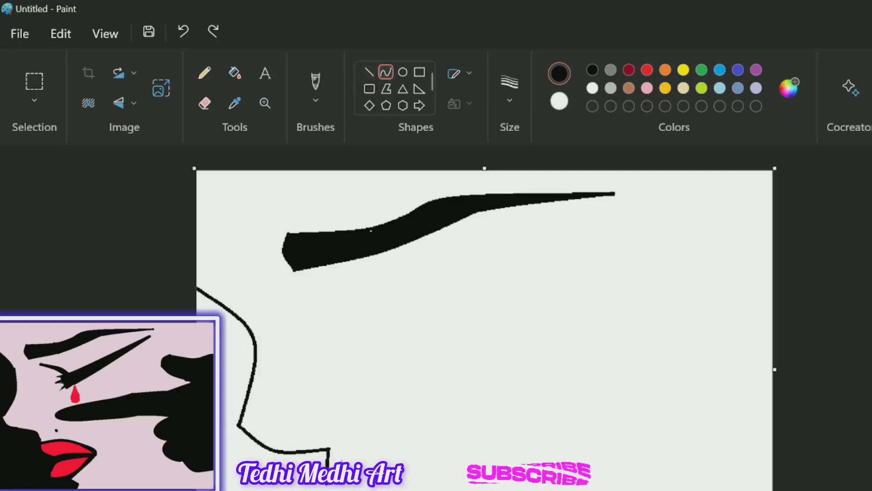
Step: Draw the upper lip's top edge as a thicker black arched curve
{"action": "left_click", "coordinate": [369, 73]}
{"action": "left_click", "coordinate": [385, 75]}
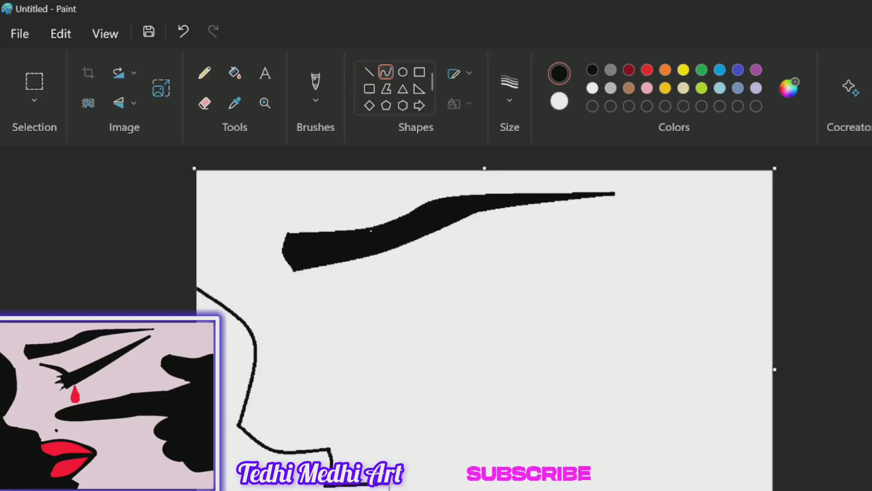
{"action": "mouse_move", "coordinate": [390, 488]}
{"action": "left_mouse_down"}
{"action": "mouse_move", "coordinate": [373, 470]}
{"action": "mouse_move", "coordinate": [402, 473]}
{"action": "left_mouse_up"}
{"action": "scroll", "coordinate": [386, 468], "scroll_direction": "up", "scroll_amount": 1}
{"action": "scroll", "coordinate": [402, 473], "scroll_direction": "up", "scroll_amount": 1}
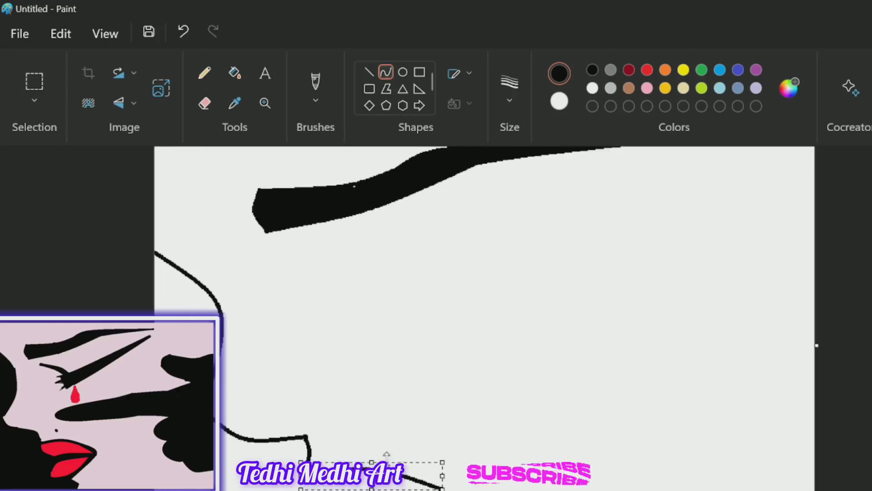
{"action": "scroll", "coordinate": [471, 423], "scroll_direction": "down", "scroll_amount": 5}
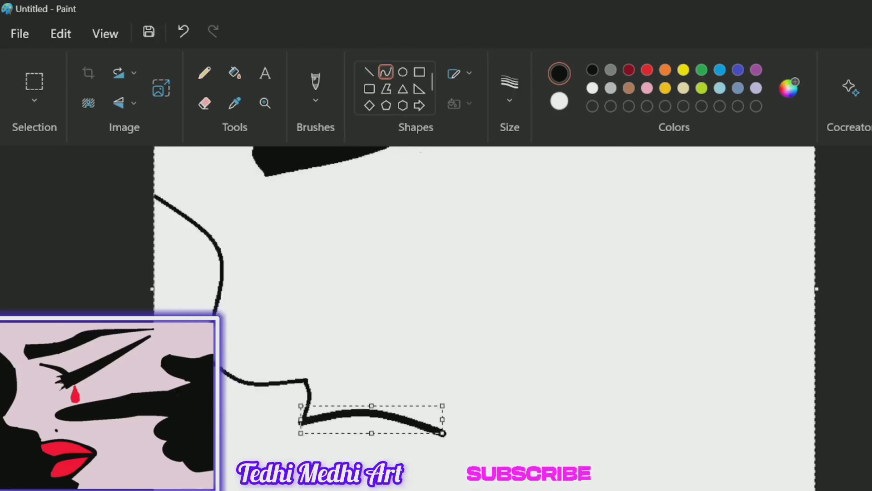
{"action": "left_click", "coordinate": [370, 170]}
Step: Outline the upper lip's front and bottom edges and add a hooked curve at the mouth corner
{"action": "mouse_move", "coordinate": [299, 367]}
{"action": "left_mouse_down"}
{"action": "mouse_move", "coordinate": [315, 397]}
{"action": "mouse_move", "coordinate": [344, 409]}
{"action": "left_mouse_up"}
{"action": "mouse_move", "coordinate": [316, 394]}
{"action": "left_mouse_down"}
{"action": "mouse_move", "coordinate": [300, 399]}
{"action": "mouse_move", "coordinate": [424, 390]}
{"action": "mouse_move", "coordinate": [452, 399]}
{"action": "left_mouse_up"}
{"action": "left_click", "coordinate": [384, 73]}
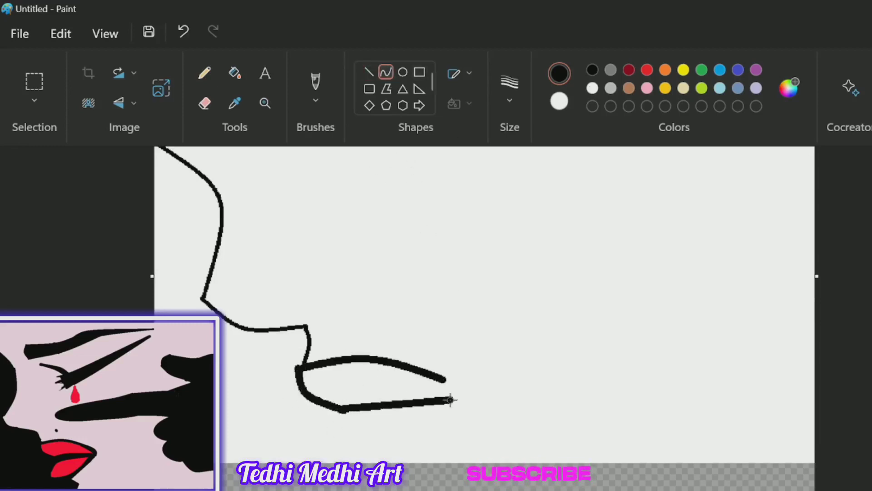
{"action": "left_click_drag", "start_coordinate": [372, 392], "coordinate": [374, 399]}
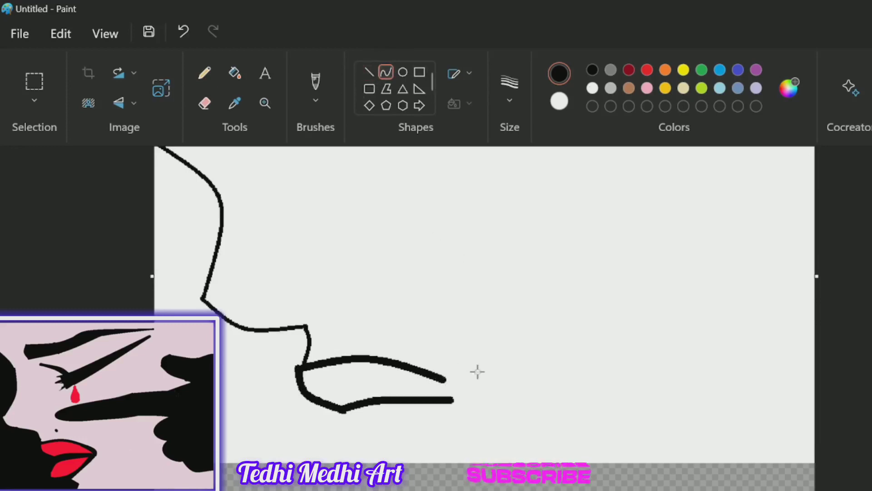
{"action": "left_click_drag", "start_coordinate": [443, 380], "coordinate": [449, 431]}
{"action": "left_click_drag", "start_coordinate": [451, 401], "coordinate": [469, 389]}
{"action": "left_click", "coordinate": [372, 74]}
{"action": "scroll", "coordinate": [500, 227], "scroll_direction": "down", "scroll_amount": 1}
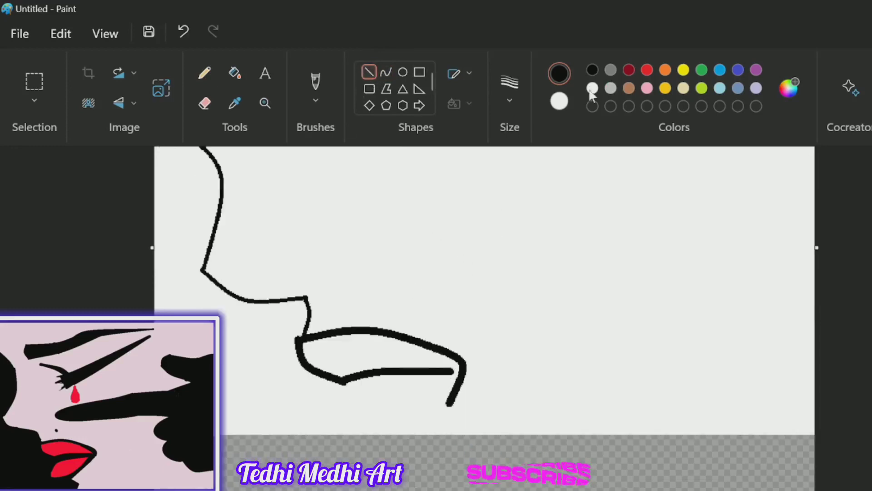
{"action": "left_click", "coordinate": [592, 89]}
{"action": "left_click", "coordinate": [235, 72]}
{"action": "left_click", "coordinate": [386, 73]}
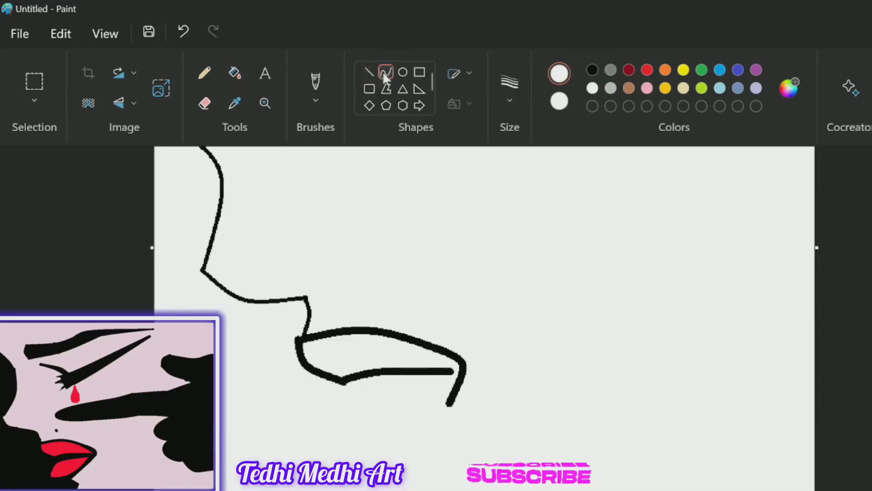
{"action": "left_click", "coordinate": [592, 70]}
{"action": "key", "text": "ctrl+z"}
{"action": "mouse_move", "coordinate": [440, 386]}
{"action": "left_mouse_down"}
{"action": "mouse_move", "coordinate": [346, 407]}
{"action": "mouse_move", "coordinate": [353, 421]}
{"action": "left_mouse_up"}
{"action": "mouse_move", "coordinate": [356, 406]}
{"action": "left_mouse_down"}
{"action": "mouse_move", "coordinate": [354, 390]}
{"action": "mouse_move", "coordinate": [370, 394]}
{"action": "left_mouse_up"}
{"action": "key", "text": "ctrl+z"}
Step: Draw the lower lip's top edge from the mouth corner and its rounded front and bottom with thick black curves
{"action": "left_click_drag", "start_coordinate": [328, 422], "coordinate": [452, 372]}
{"action": "mouse_move", "coordinate": [388, 397]}
{"action": "left_mouse_down"}
{"action": "mouse_move", "coordinate": [366, 382]}
{"action": "mouse_move", "coordinate": [344, 385]}
{"action": "left_mouse_up"}
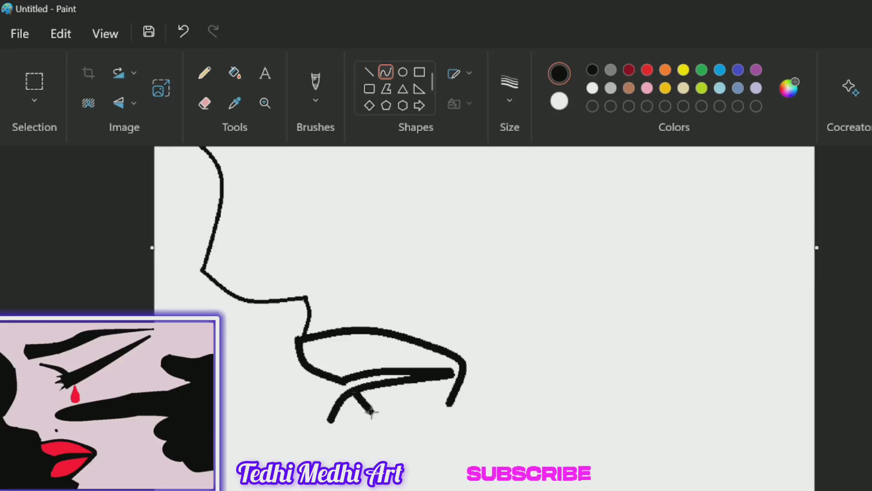
{"action": "left_click_drag", "start_coordinate": [372, 411], "coordinate": [384, 434]}
{"action": "left_click_drag", "start_coordinate": [361, 432], "coordinate": [313, 449]}
{"action": "left_click_drag", "start_coordinate": [319, 392], "coordinate": [311, 392]}
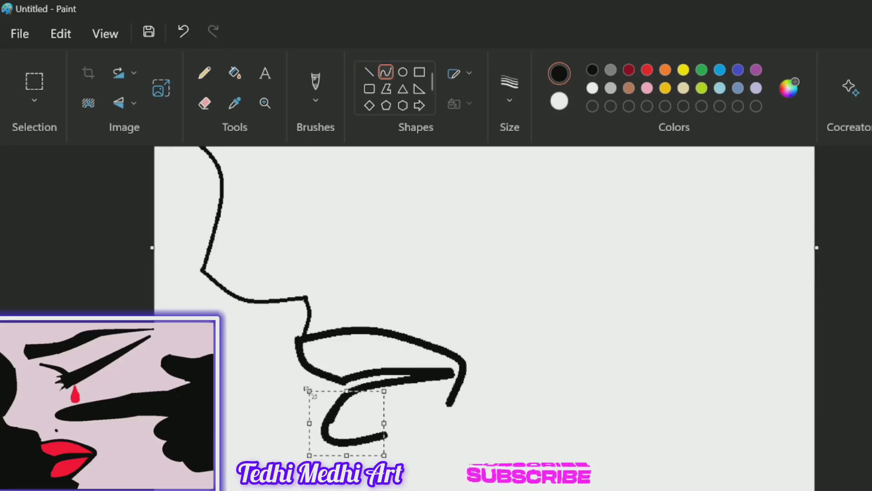
{"action": "left_click", "coordinate": [452, 342]}
Step: Close the lower lip with a curve to the mouth corner and thicken the outline around that corner
{"action": "left_click_drag", "start_coordinate": [450, 373], "coordinate": [386, 436]}
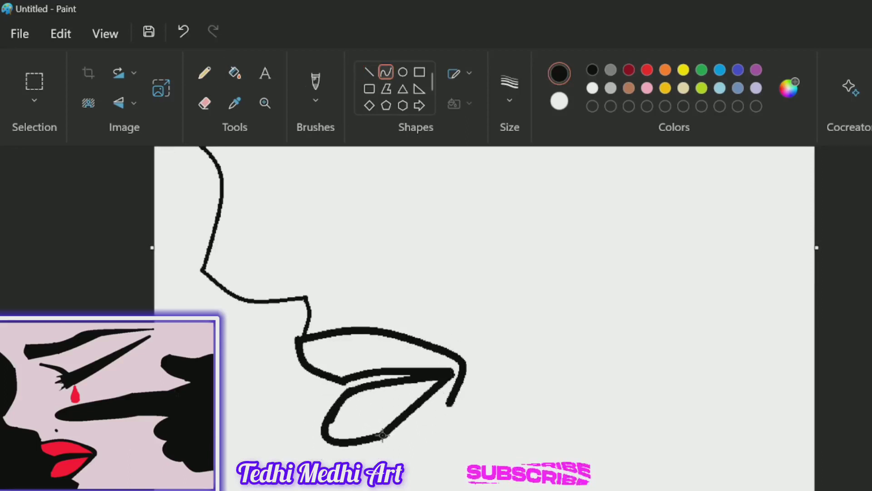
{"action": "mouse_move", "coordinate": [418, 406]}
{"action": "left_mouse_down"}
{"action": "mouse_move", "coordinate": [416, 417]}
{"action": "mouse_move", "coordinate": [427, 405]}
{"action": "left_mouse_up"}
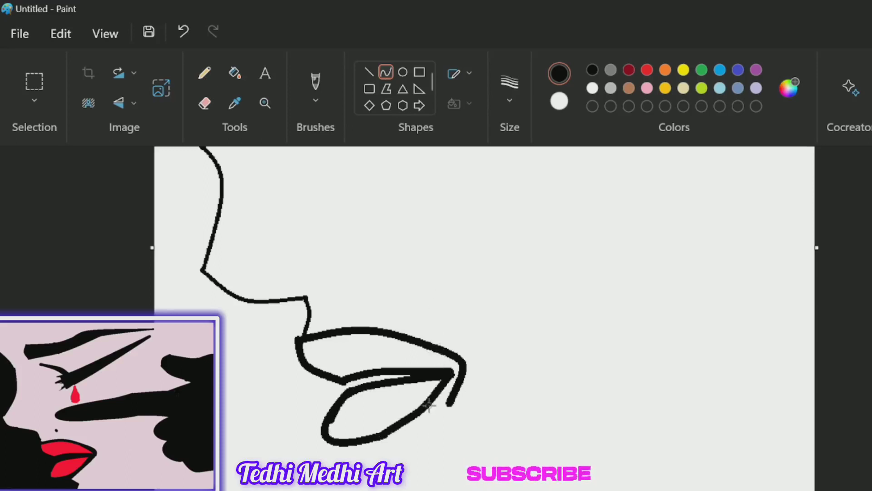
{"action": "left_click", "coordinate": [369, 72]}
{"action": "left_click", "coordinate": [386, 72]}
{"action": "mouse_move", "coordinate": [422, 346]}
{"action": "left_mouse_down"}
{"action": "mouse_move", "coordinate": [454, 385]}
{"action": "mouse_move", "coordinate": [449, 364]}
{"action": "mouse_move", "coordinate": [411, 436]}
{"action": "mouse_move", "coordinate": [381, 454]}
{"action": "mouse_move", "coordinate": [384, 443]}
{"action": "left_mouse_up"}
Step: Draw the chin contour below the lower lip and erase the stray marks beside the mouth corner
{"action": "left_click", "coordinate": [369, 71]}
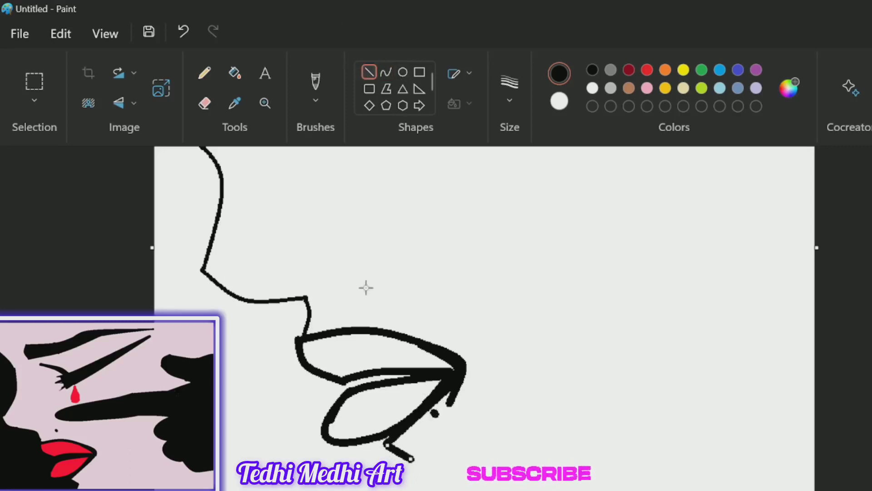
{"action": "left_click", "coordinate": [385, 72]}
{"action": "mouse_move", "coordinate": [413, 458]}
{"action": "left_mouse_down"}
{"action": "mouse_move", "coordinate": [407, 490]}
{"action": "mouse_move", "coordinate": [390, 488]}
{"action": "left_mouse_up"}
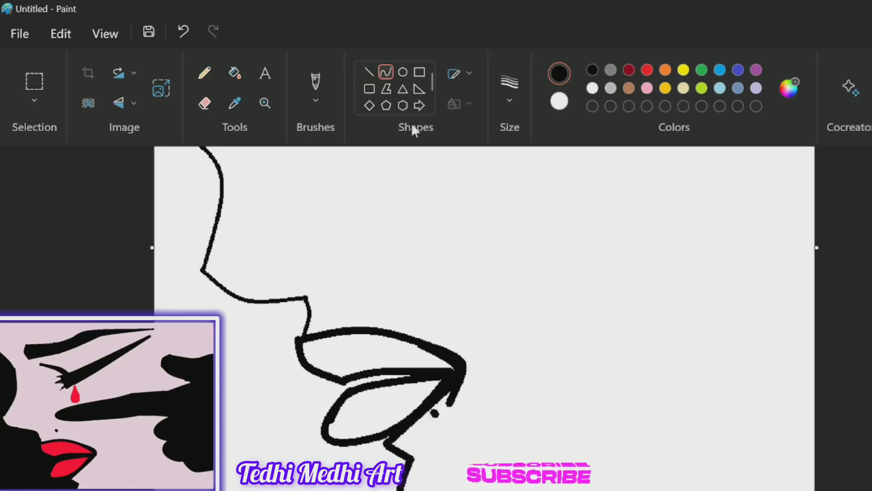
{"action": "left_click", "coordinate": [205, 103]}
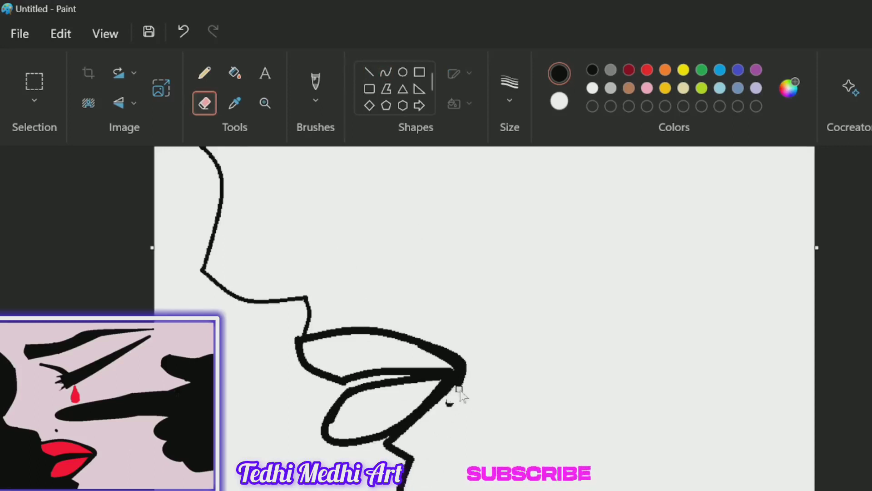
Step: Fill both lips with red and recolor them with a brighter custom red
{"action": "left_click", "coordinate": [647, 70]}
{"action": "left_click", "coordinate": [235, 73]}
{"action": "left_click", "coordinate": [373, 350]}
{"action": "left_click", "coordinate": [392, 404]}
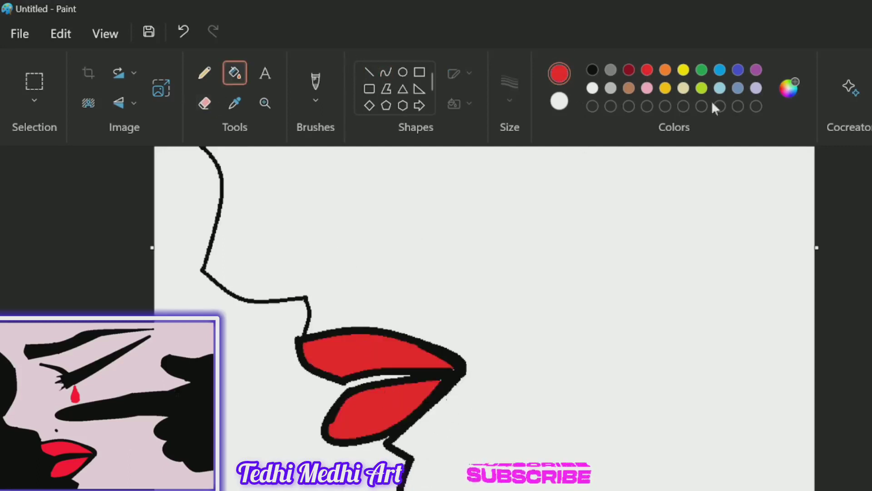
{"action": "left_click", "coordinate": [789, 88]}
{"action": "left_click_drag", "start_coordinate": [537, 121], "coordinate": [537, 107]}
{"action": "left_click", "coordinate": [428, 473]}
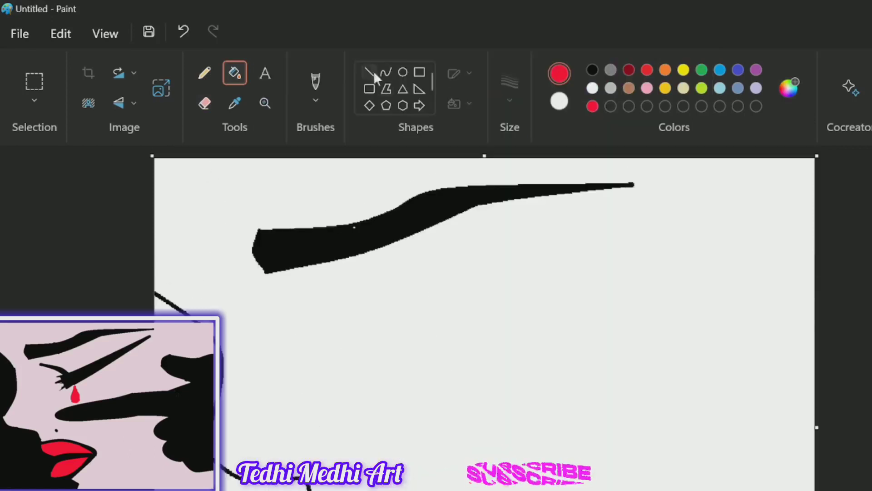
{"action": "left_click", "coordinate": [369, 72]}
{"action": "mouse_move", "coordinate": [302, 286]}
{"action": "left_mouse_down"}
{"action": "mouse_move", "coordinate": [347, 318]}
{"action": "mouse_move", "coordinate": [370, 308]}
{"action": "left_mouse_up"}
{"action": "left_click", "coordinate": [592, 70]}
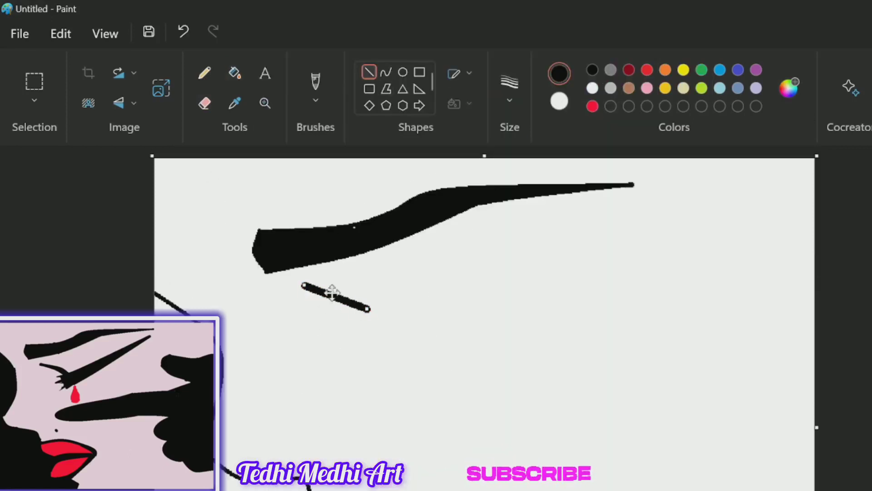
{"action": "key", "text": "ctrl+z"}
Step: Draw a short black curve sloping down below the eyebrow's inner end for the eye's inner crease
{"action": "left_click", "coordinate": [386, 71]}
{"action": "left_click_drag", "start_coordinate": [300, 286], "coordinate": [350, 293]}
{"action": "left_click", "coordinate": [369, 72]}
{"action": "left_click_drag", "start_coordinate": [516, 232], "coordinate": [337, 327]}
{"action": "key", "text": "ctrl+z"}
{"action": "left_click_drag", "start_coordinate": [619, 199], "coordinate": [357, 322]}
{"action": "key", "text": "ctrl+z"}
Step: Draw overlapping black diagonal curves that fan out from the eye's outer corner to form the closed eyelid and lash ends
{"action": "left_click", "coordinate": [386, 72]}
{"action": "left_click_drag", "start_coordinate": [622, 206], "coordinate": [350, 326]}
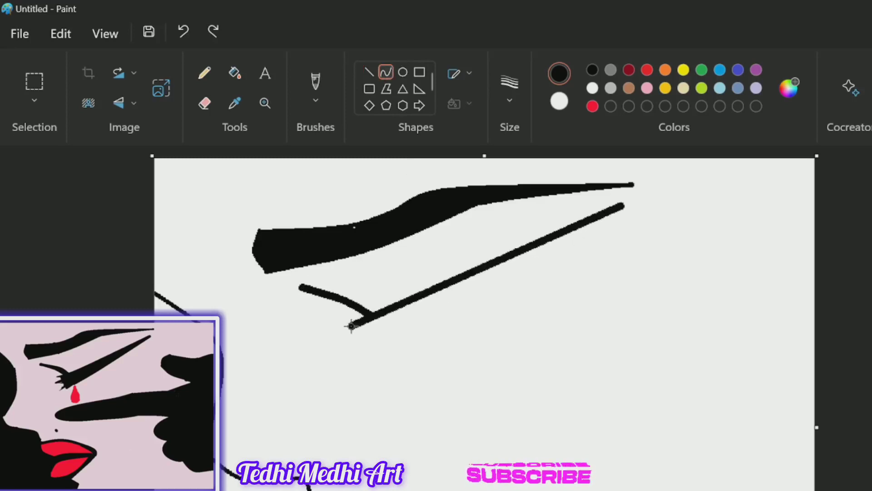
{"action": "left_click", "coordinate": [396, 314]}
{"action": "left_click", "coordinate": [385, 72]}
{"action": "left_click_drag", "start_coordinate": [623, 205], "coordinate": [406, 348]}
{"action": "left_click", "coordinate": [369, 75]}
{"action": "key", "text": "ctrl+z"}
{"action": "mouse_move", "coordinate": [627, 205]}
{"action": "left_mouse_down"}
{"action": "mouse_move", "coordinate": [381, 347]}
{"action": "mouse_move", "coordinate": [399, 346]}
{"action": "mouse_move", "coordinate": [356, 331]}
{"action": "mouse_move", "coordinate": [470, 285]}
{"action": "left_mouse_up"}
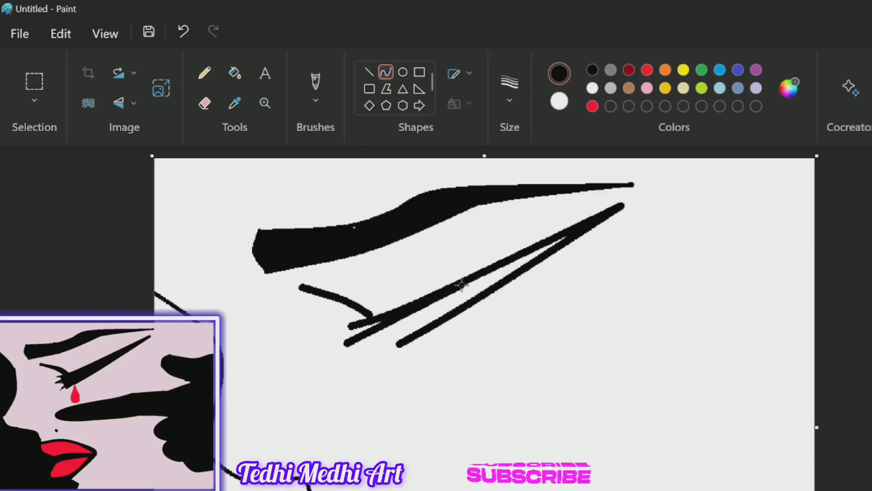
{"action": "left_click_drag", "start_coordinate": [356, 361], "coordinate": [562, 233]}
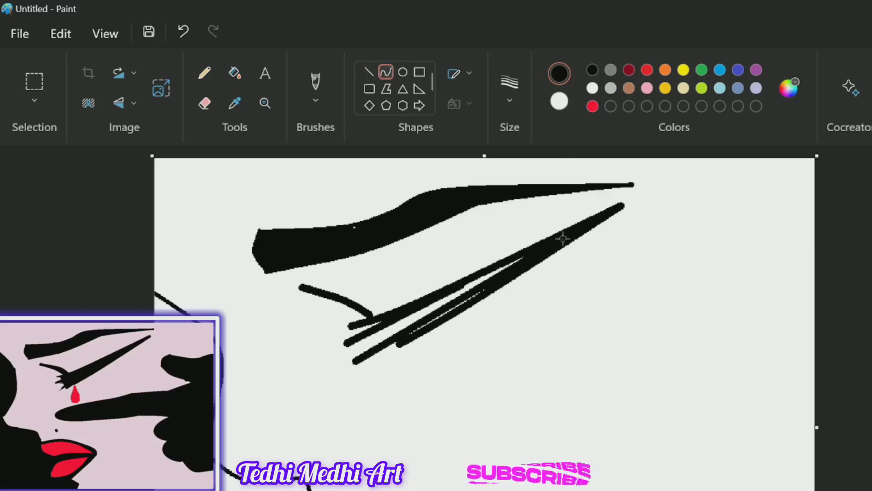
Step: Fill the gaps in the eyelid wedge with black lines and trim the lash ends into sharp points with the Eraser
{"action": "left_click", "coordinate": [371, 73]}
{"action": "mouse_move", "coordinate": [362, 344]}
{"action": "left_mouse_down"}
{"action": "mouse_move", "coordinate": [519, 263]}
{"action": "mouse_move", "coordinate": [377, 356]}
{"action": "mouse_move", "coordinate": [449, 303]}
{"action": "left_mouse_up"}
{"action": "left_click", "coordinate": [373, 73]}
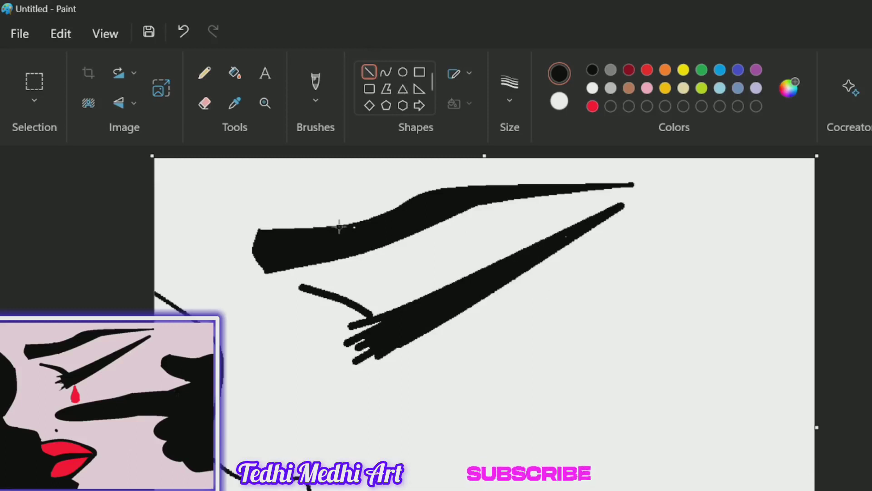
{"action": "left_click", "coordinate": [204, 103]}
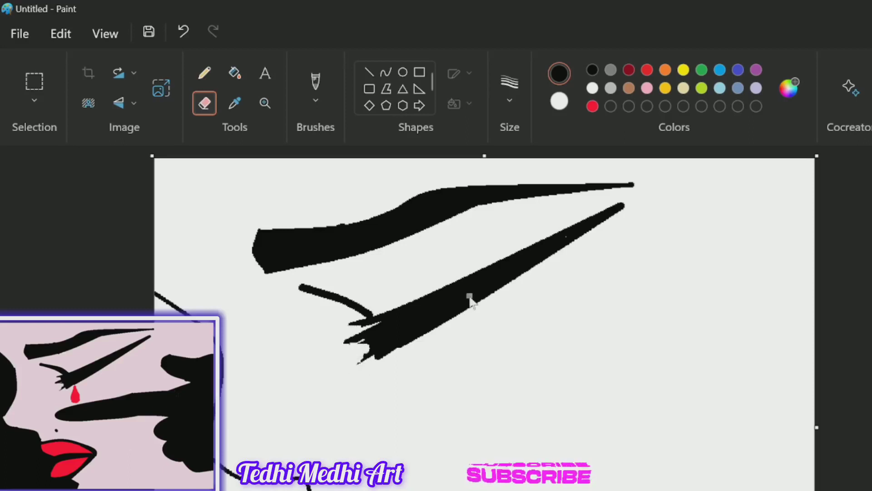
{"action": "left_click", "coordinate": [369, 72]}
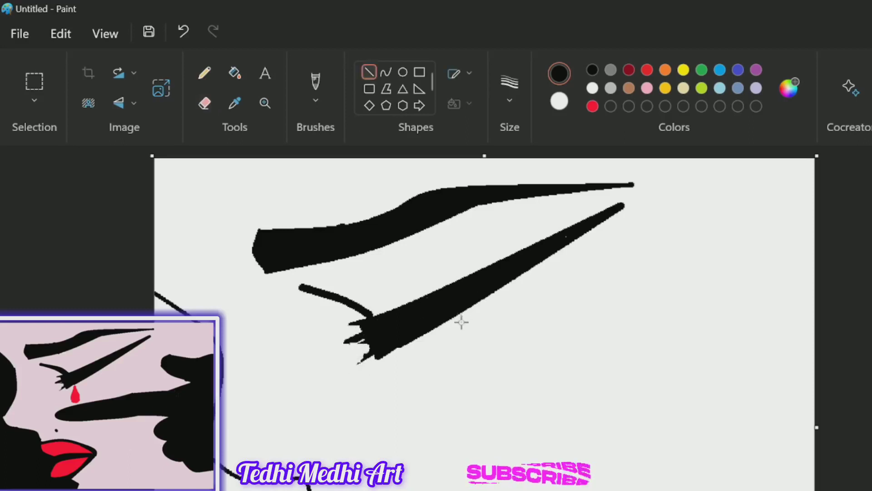
{"action": "scroll", "coordinate": [461, 322], "scroll_direction": "down", "scroll_amount": 3}
{"action": "scroll", "coordinate": [387, 394], "scroll_direction": "down", "scroll_amount": 2}
{"action": "scroll", "coordinate": [408, 391], "scroll_direction": "up", "scroll_amount": 4}
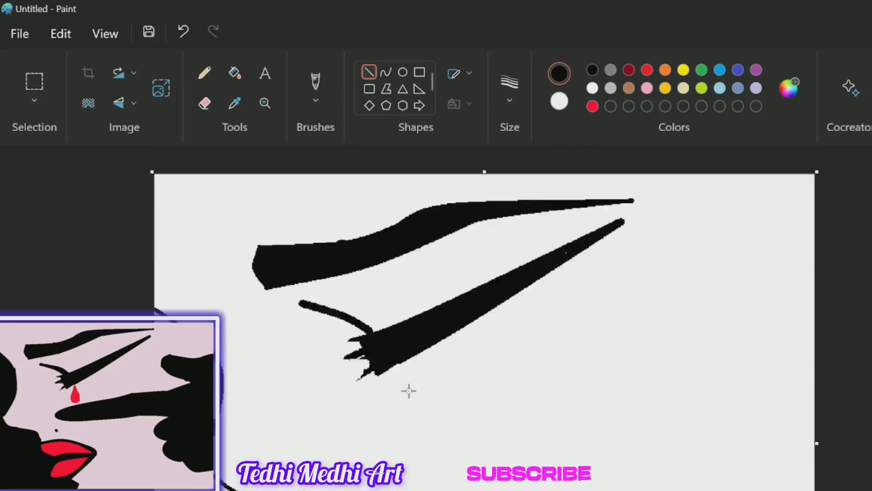
{"action": "scroll", "coordinate": [516, 400], "scroll_direction": "down", "scroll_amount": 2}
{"action": "left_click", "coordinate": [386, 72]}
{"action": "left_click_drag", "start_coordinate": [508, 263], "coordinate": [508, 328]}
{"action": "left_click_drag", "start_coordinate": [508, 295], "coordinate": [279, 302]}
{"action": "key", "text": "ctrl+z"}
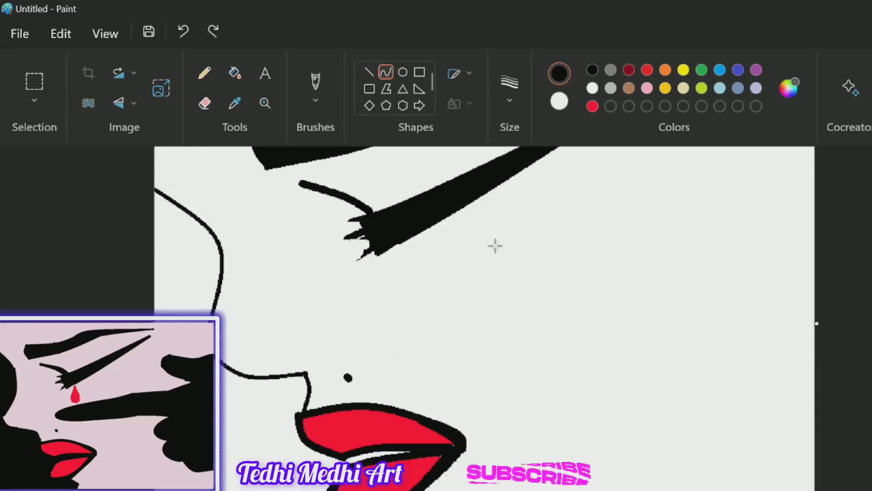
Step: Draw a wide black U-shaped curve for the pointing fingertip between the eye and the lips
{"action": "mouse_move", "coordinate": [423, 262]}
{"action": "left_mouse_down"}
{"action": "mouse_move", "coordinate": [427, 303]}
{"action": "mouse_move", "coordinate": [327, 298]}
{"action": "mouse_move", "coordinate": [358, 318]}
{"action": "left_mouse_up"}
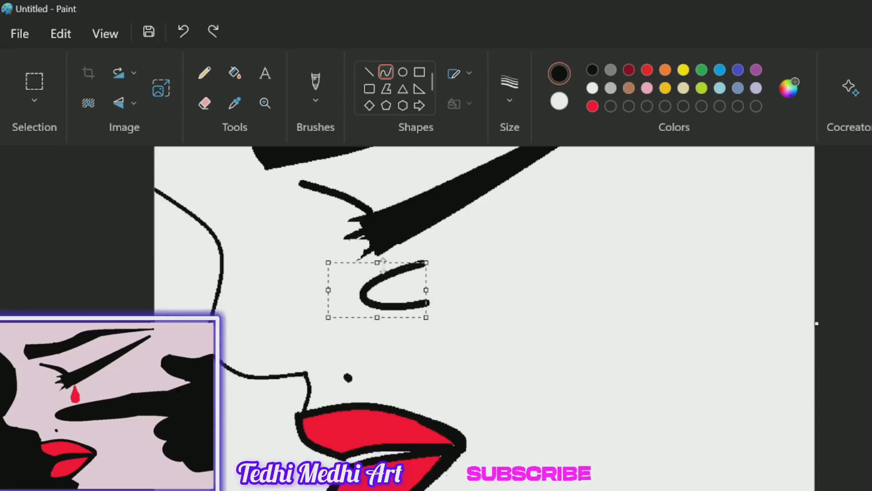
{"action": "mouse_move", "coordinate": [400, 286]}
{"action": "left_mouse_down"}
{"action": "mouse_move", "coordinate": [405, 314]}
{"action": "mouse_move", "coordinate": [352, 328]}
{"action": "mouse_move", "coordinate": [466, 303]}
{"action": "left_mouse_up"}
{"action": "scroll", "coordinate": [372, 321], "scroll_direction": "up", "scroll_amount": 3}
{"action": "scroll", "coordinate": [372, 321], "scroll_direction": "down", "scroll_amount": 3}
{"action": "scroll", "coordinate": [372, 321], "scroll_direction": "up", "scroll_amount": 3}
{"action": "scroll", "coordinate": [372, 321], "scroll_direction": "down", "scroll_amount": 3}
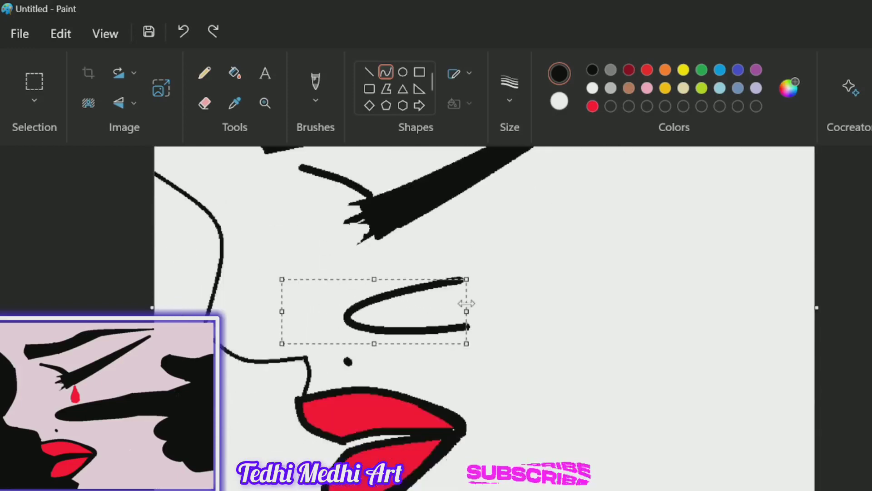
Step: Extend the pointing finger's upper edge with a black curve rising gently from the fingertip towards the hand
{"action": "scroll", "coordinate": [508, 310], "scroll_direction": "down", "scroll_amount": 3}
{"action": "key", "text": "F11"}
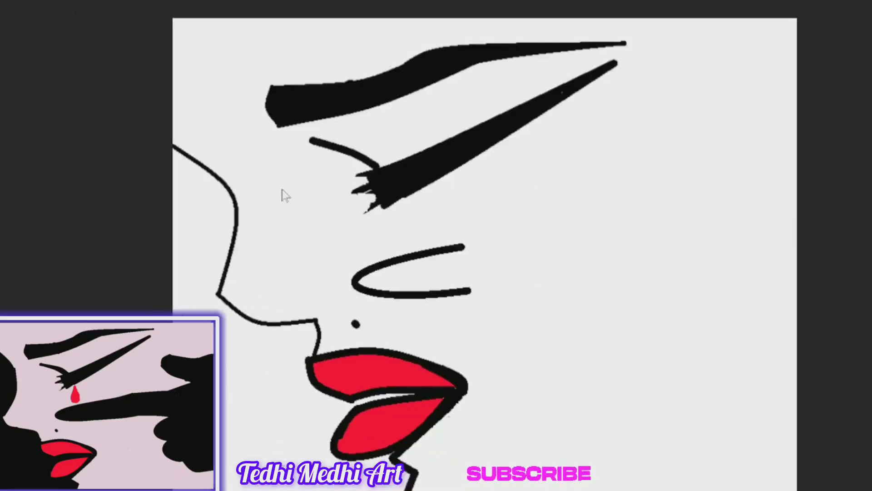
{"action": "key", "text": "F11"}
{"action": "left_click", "coordinate": [479, 232]}
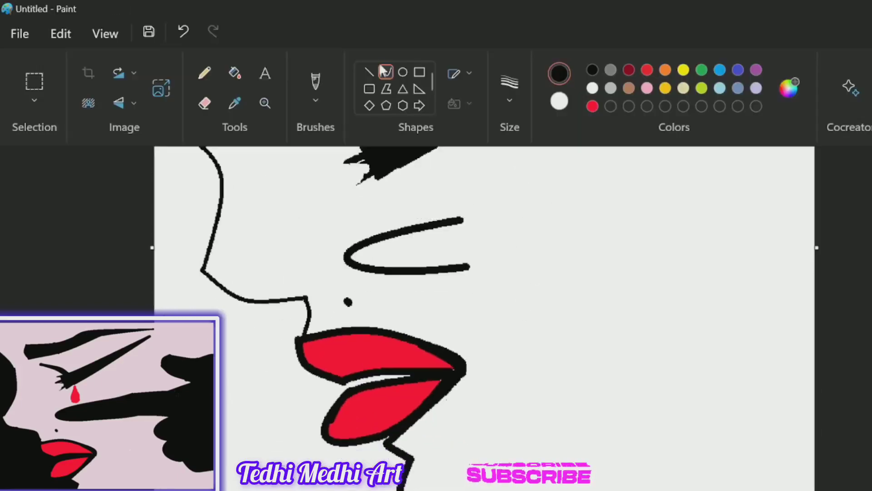
{"action": "left_click", "coordinate": [369, 73]}
{"action": "left_click", "coordinate": [385, 71]}
{"action": "mouse_move", "coordinate": [464, 220]}
{"action": "left_mouse_down"}
{"action": "mouse_move", "coordinate": [572, 195]}
{"action": "mouse_move", "coordinate": [526, 209]}
{"action": "left_mouse_up"}
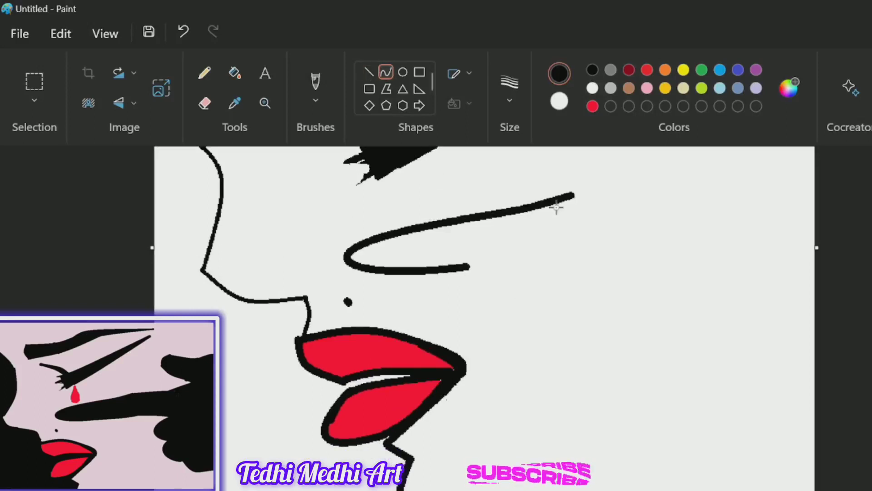
Step: Continue the finger's upper edge with a nearly level black curve and a short segment rising towards the canvas's right edge
{"action": "scroll", "coordinate": [570, 236], "scroll_direction": "up", "scroll_amount": 3}
{"action": "left_click_drag", "start_coordinate": [572, 314], "coordinate": [607, 318]}
{"action": "key", "text": "ctrl+z"}
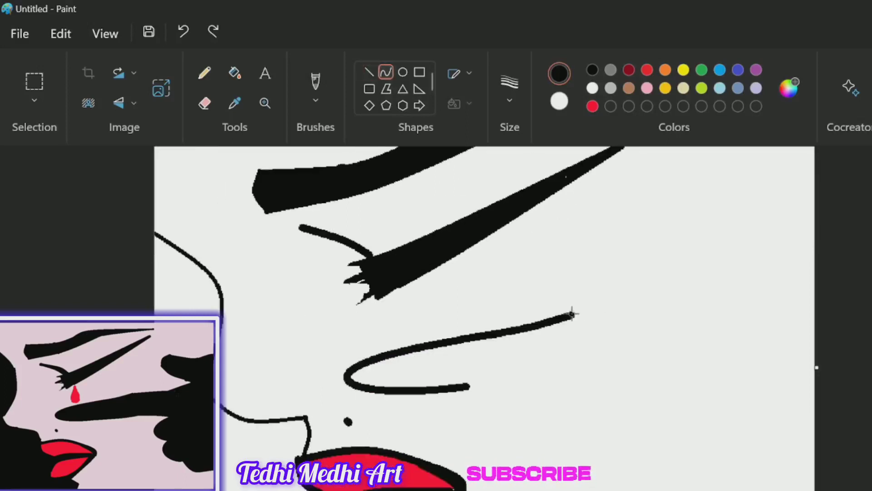
{"action": "left_click_drag", "start_coordinate": [704, 311], "coordinate": [569, 315]}
{"action": "mouse_move", "coordinate": [636, 312]}
{"action": "left_mouse_down"}
{"action": "mouse_move", "coordinate": [672, 293]}
{"action": "mouse_move", "coordinate": [678, 307]}
{"action": "left_mouse_up"}
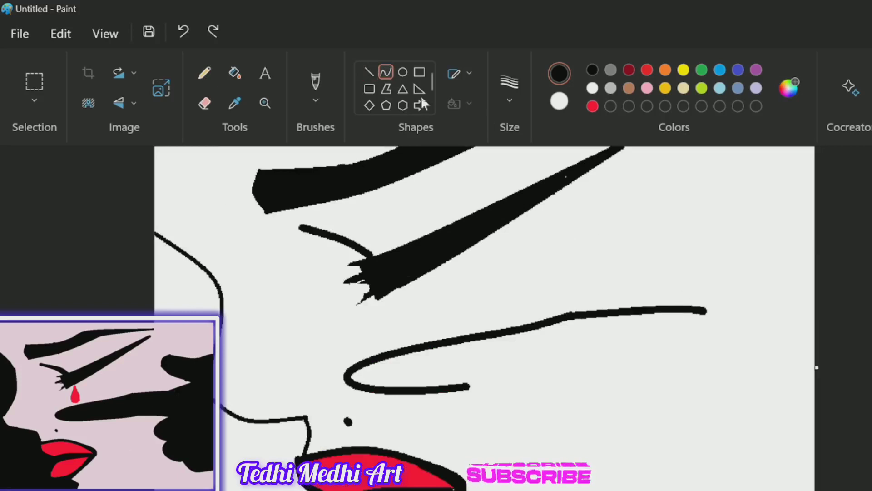
{"action": "left_click", "coordinate": [369, 72]}
{"action": "left_click", "coordinate": [386, 72]}
{"action": "mouse_move", "coordinate": [776, 278]}
{"action": "left_mouse_down"}
{"action": "mouse_move", "coordinate": [697, 309]}
{"action": "mouse_move", "coordinate": [730, 295]}
{"action": "left_mouse_up"}
{"action": "left_click", "coordinate": [370, 72]}
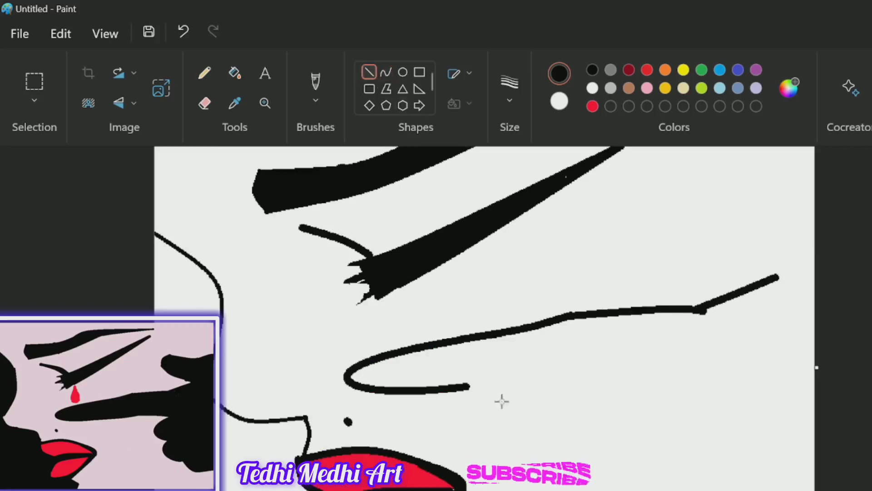
Step: Extend the finger's lower edge with black curves running from the fingertip to the first folded finger
{"action": "mouse_move", "coordinate": [584, 374]}
{"action": "left_mouse_down"}
{"action": "mouse_move", "coordinate": [468, 385]}
{"action": "mouse_move", "coordinate": [627, 377]}
{"action": "mouse_move", "coordinate": [615, 368]}
{"action": "left_mouse_up"}
{"action": "key", "text": "ctrl+z"}
{"action": "left_click", "coordinate": [386, 72]}
{"action": "mouse_move", "coordinate": [559, 379]}
{"action": "left_mouse_down"}
{"action": "mouse_move", "coordinate": [557, 396]}
{"action": "mouse_move", "coordinate": [555, 382]}
{"action": "mouse_move", "coordinate": [690, 380]}
{"action": "mouse_move", "coordinate": [654, 367]}
{"action": "left_mouse_up"}
{"action": "left_click", "coordinate": [370, 73]}
{"action": "left_click", "coordinate": [385, 72]}
{"action": "left_click", "coordinate": [386, 72]}
{"action": "scroll", "coordinate": [681, 272], "scroll_direction": "down", "scroll_amount": 3}
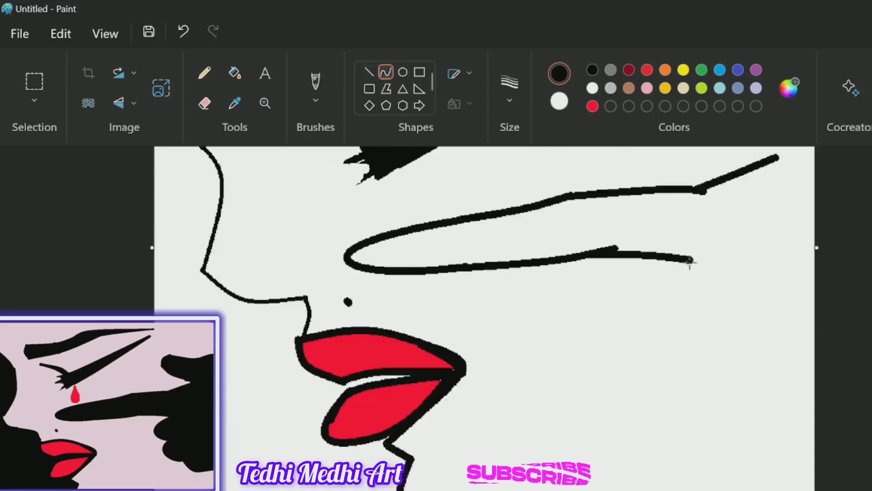
Step: Draw two rounded black curves below the pointing finger as the outlines of the folded fingers
{"action": "left_click_drag", "start_coordinate": [693, 260], "coordinate": [688, 329]}
{"action": "mouse_move", "coordinate": [684, 295]}
{"action": "left_mouse_down"}
{"action": "mouse_move", "coordinate": [623, 326]}
{"action": "mouse_move", "coordinate": [623, 309]}
{"action": "left_mouse_up"}
{"action": "left_click", "coordinate": [728, 247]}
{"action": "scroll", "coordinate": [775, 227], "scroll_direction": "up", "scroll_amount": 3}
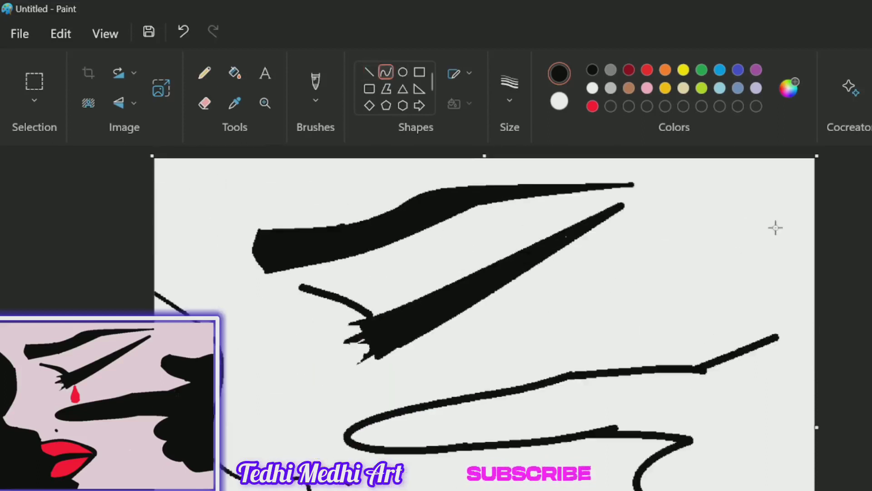
{"action": "scroll", "coordinate": [748, 446], "scroll_direction": "down", "scroll_amount": 2}
{"action": "left_click_drag", "start_coordinate": [684, 390], "coordinate": [721, 448]}
{"action": "left_click_drag", "start_coordinate": [682, 424], "coordinate": [633, 427]}
{"action": "left_click_drag", "start_coordinate": [672, 452], "coordinate": [689, 458]}
{"action": "left_click", "coordinate": [730, 338]}
{"action": "key", "text": "ctrl+z"}
Step: Extend the hand's lower outline to the canvas's right edge and draw a short curve at that edge for the thumb's base
{"action": "scroll", "coordinate": [744, 427], "scroll_direction": "down", "scroll_amount": 2}
{"action": "mouse_move", "coordinate": [721, 387]}
{"action": "left_mouse_down"}
{"action": "mouse_move", "coordinate": [778, 418]}
{"action": "mouse_move", "coordinate": [741, 423]}
{"action": "mouse_move", "coordinate": [816, 418]}
{"action": "left_mouse_up"}
{"action": "left_click", "coordinate": [744, 342]}
{"action": "key", "text": "ctrl+z"}
{"action": "scroll", "coordinate": [769, 357], "scroll_direction": "up", "scroll_amount": 5}
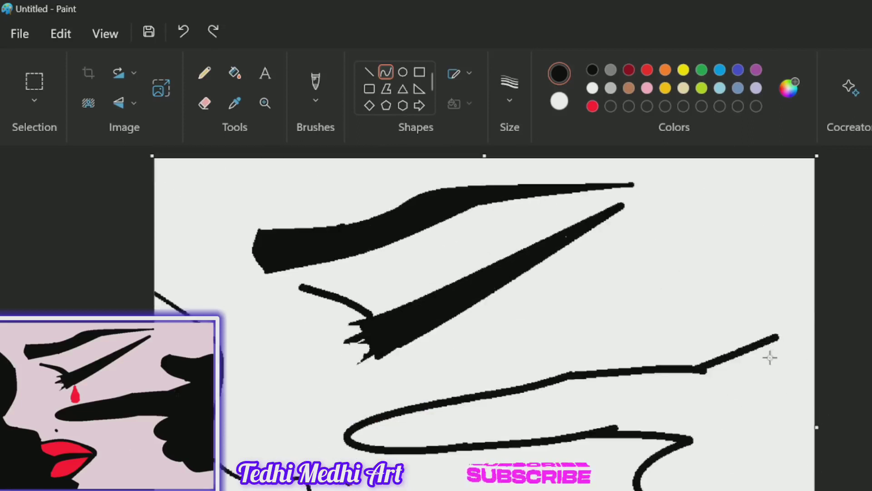
{"action": "left_click_drag", "start_coordinate": [754, 276], "coordinate": [815, 259]}
{"action": "left_click", "coordinate": [368, 76]}
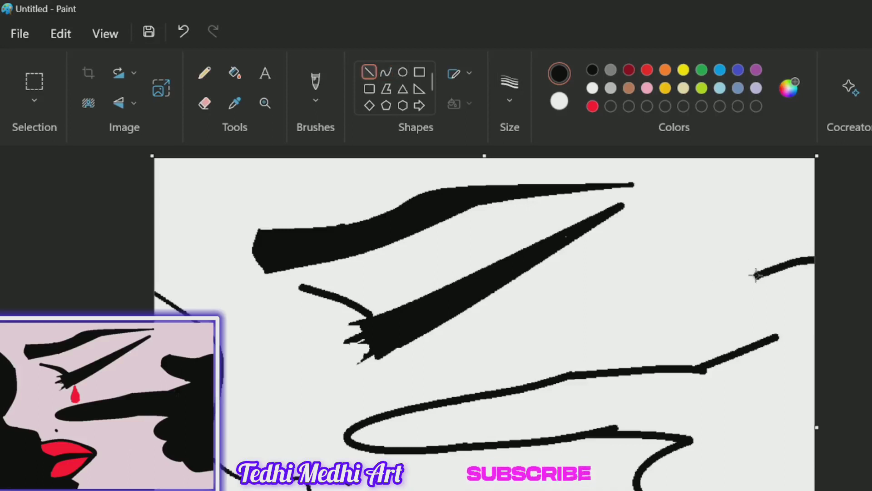
{"action": "left_click_drag", "start_coordinate": [756, 275], "coordinate": [782, 335]}
{"action": "key", "text": "ctrl+z"}
{"action": "left_click", "coordinate": [387, 76]}
{"action": "left_click_drag", "start_coordinate": [753, 274], "coordinate": [783, 336]}
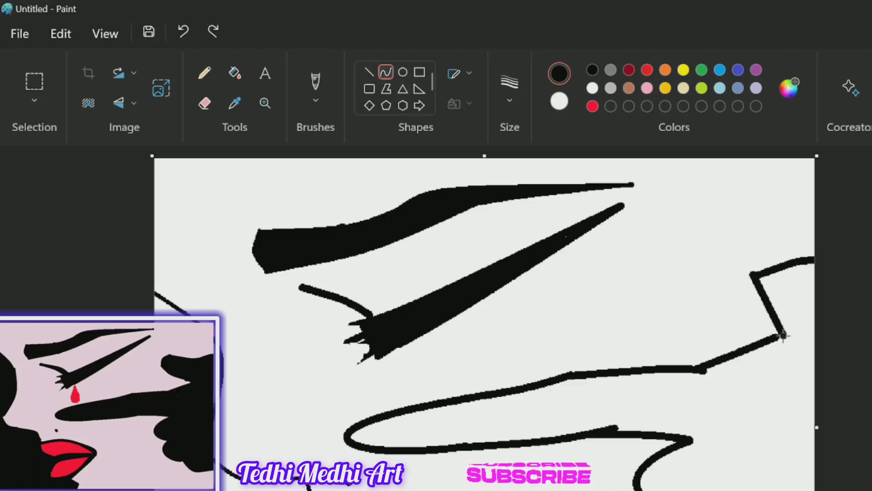
{"action": "left_click_drag", "start_coordinate": [629, 259], "coordinate": [618, 237]}
{"action": "left_click_drag", "start_coordinate": [662, 299], "coordinate": [611, 252]}
{"action": "key", "text": "ctrl+z"}
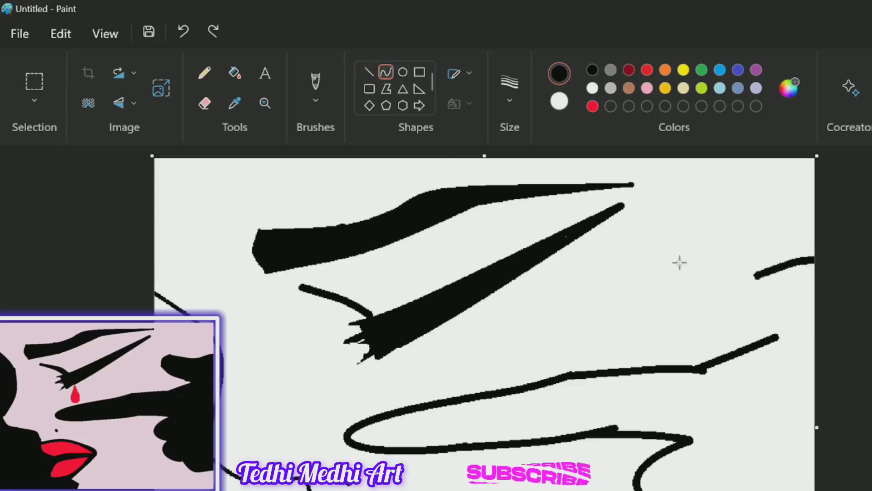
Step: Draw the thumb's upper edge, rounded tip and lower edge with black curves that meet the pointing finger's outline
{"action": "left_click_drag", "start_coordinate": [679, 262], "coordinate": [755, 275]}
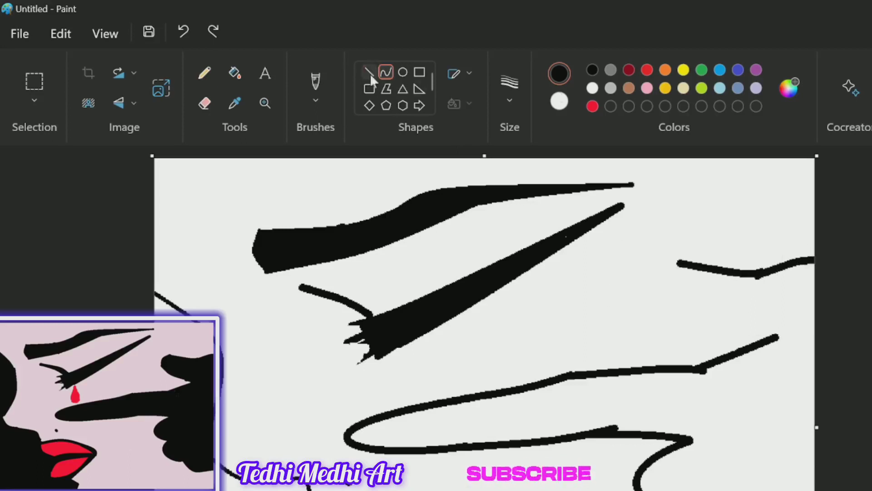
{"action": "mouse_move", "coordinate": [678, 263]}
{"action": "left_mouse_down"}
{"action": "mouse_move", "coordinate": [711, 304]}
{"action": "mouse_move", "coordinate": [671, 292]}
{"action": "left_mouse_up"}
{"action": "key", "text": "ctrl+z"}
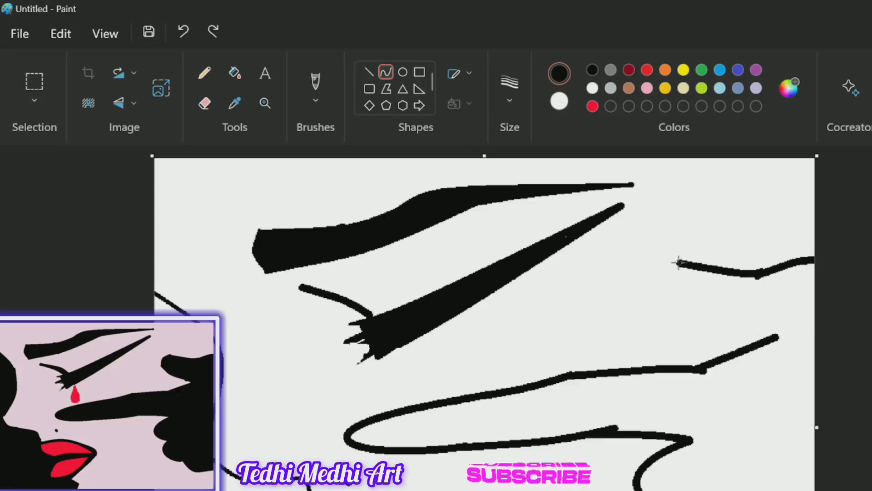
{"action": "mouse_move", "coordinate": [679, 262]}
{"action": "left_mouse_down"}
{"action": "mouse_move", "coordinate": [658, 291]}
{"action": "mouse_move", "coordinate": [655, 263]}
{"action": "mouse_move", "coordinate": [732, 331]}
{"action": "left_mouse_up"}
{"action": "left_click_drag", "start_coordinate": [688, 309], "coordinate": [677, 317]}
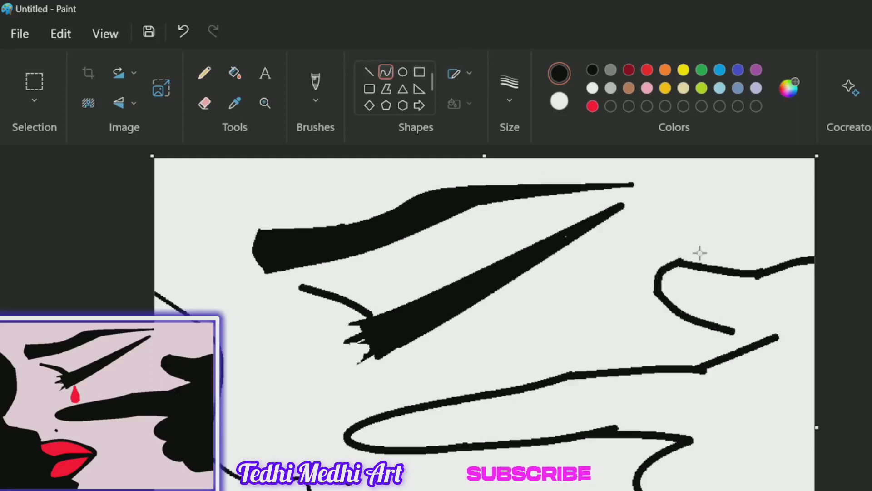
{"action": "mouse_move", "coordinate": [730, 333]}
{"action": "left_mouse_down"}
{"action": "mouse_move", "coordinate": [772, 343]}
{"action": "mouse_move", "coordinate": [715, 327]}
{"action": "mouse_move", "coordinate": [723, 331]}
{"action": "left_mouse_up"}
{"action": "scroll", "coordinate": [770, 315], "scroll_direction": "down", "scroll_amount": 2}
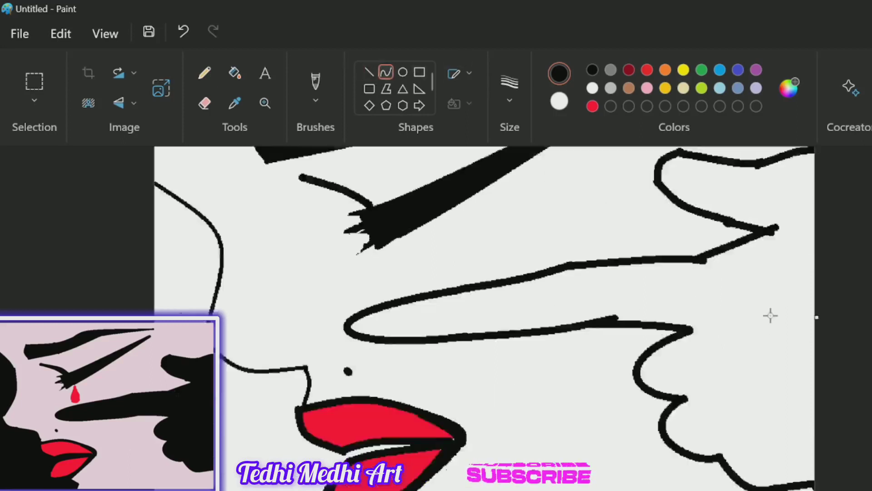
Step: Fill the hand outline with black and smooth the slope between thumb and pointing finger with a black curve
{"action": "scroll", "coordinate": [793, 327], "scroll_direction": "up", "scroll_amount": 1}
{"action": "left_click", "coordinate": [235, 73]}
{"action": "left_click", "coordinate": [780, 337]}
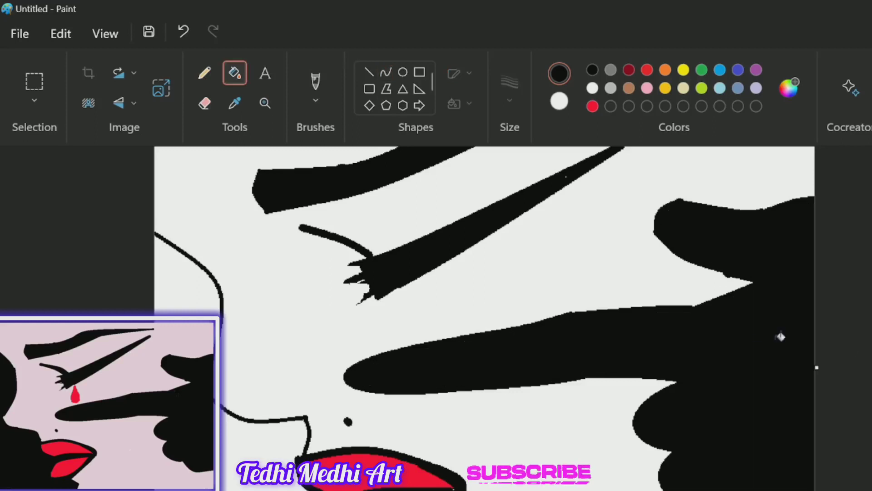
{"action": "left_click", "coordinate": [385, 72]}
{"action": "left_click_drag", "start_coordinate": [744, 280], "coordinate": [663, 309]}
{"action": "scroll", "coordinate": [754, 316], "scroll_direction": "down", "scroll_amount": 2}
{"action": "left_click", "coordinate": [371, 73]}
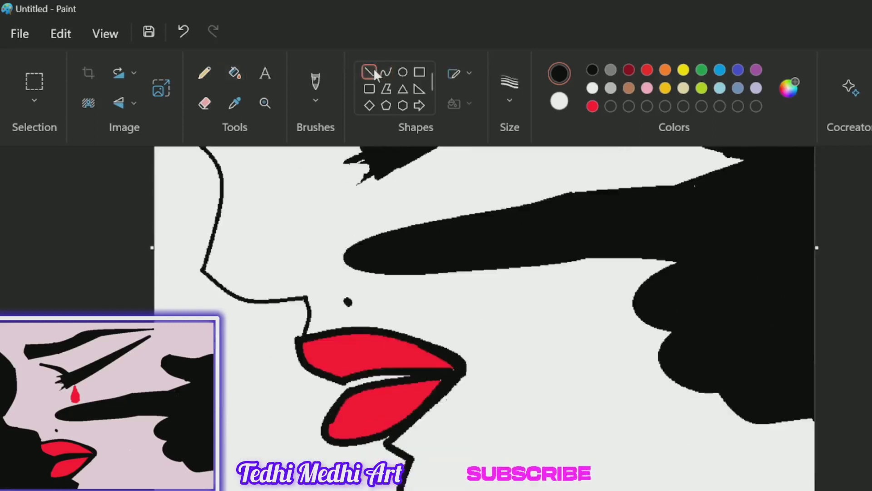
Step: Erase the thin forehead and nose profile line with the Eraser
{"action": "scroll", "coordinate": [375, 74], "scroll_direction": "down", "scroll_amount": 1}
{"action": "scroll", "coordinate": [175, 244], "scroll_direction": "up", "scroll_amount": 3}
{"action": "left_click", "coordinate": [204, 103]}
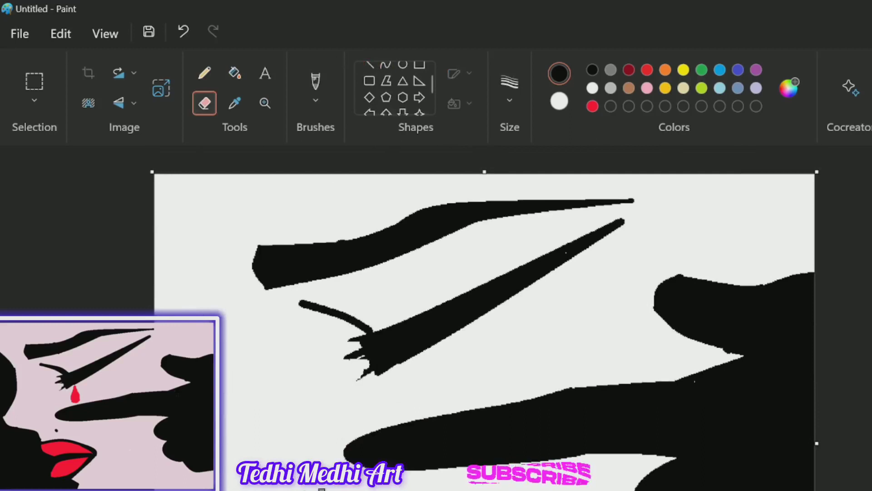
{"action": "scroll", "coordinate": [282, 463], "scroll_direction": "down", "scroll_amount": 3}
Step: Draw a thick black curve from the nose's underside down to the inner end of the upper lip
{"action": "left_click", "coordinate": [384, 65]}
{"action": "left_click_drag", "start_coordinate": [259, 310], "coordinate": [299, 354]}
{"action": "left_click", "coordinate": [304, 314]}
{"action": "scroll", "coordinate": [296, 276], "scroll_direction": "up", "scroll_amount": 1}
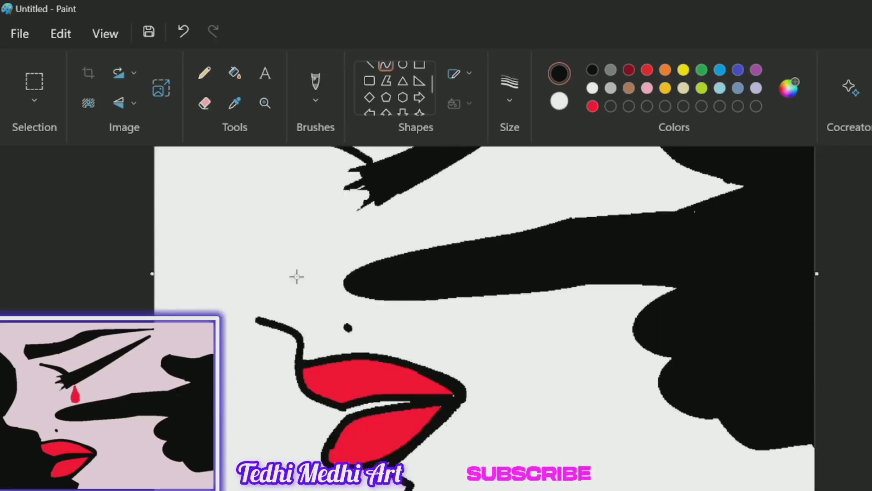
{"action": "scroll", "coordinate": [296, 276], "scroll_direction": "up", "scroll_amount": 2}
{"action": "left_click", "coordinate": [370, 67]}
{"action": "left_click_drag", "start_coordinate": [197, 390], "coordinate": [254, 430]}
{"action": "key", "text": "ctrl+z"}
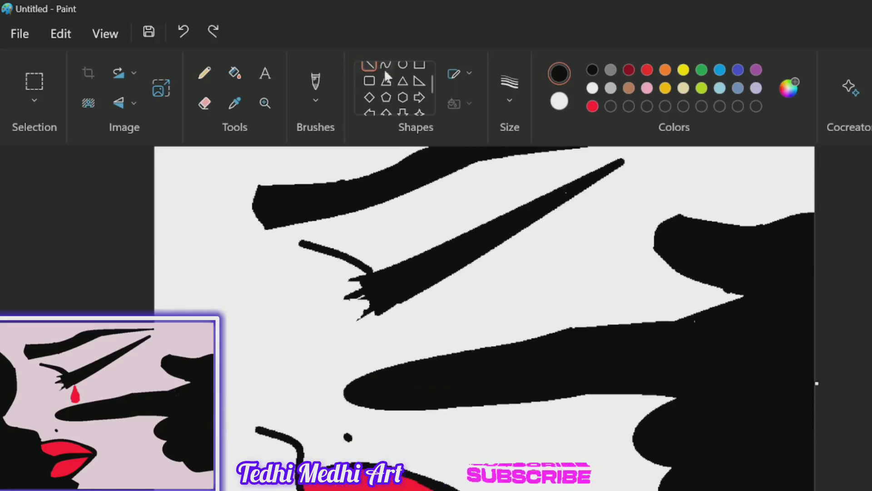
{"action": "left_click", "coordinate": [385, 69]}
{"action": "mouse_move", "coordinate": [196, 402]}
{"action": "left_mouse_down"}
{"action": "mouse_move", "coordinate": [257, 428]}
{"action": "mouse_move", "coordinate": [232, 432]}
{"action": "left_mouse_up"}
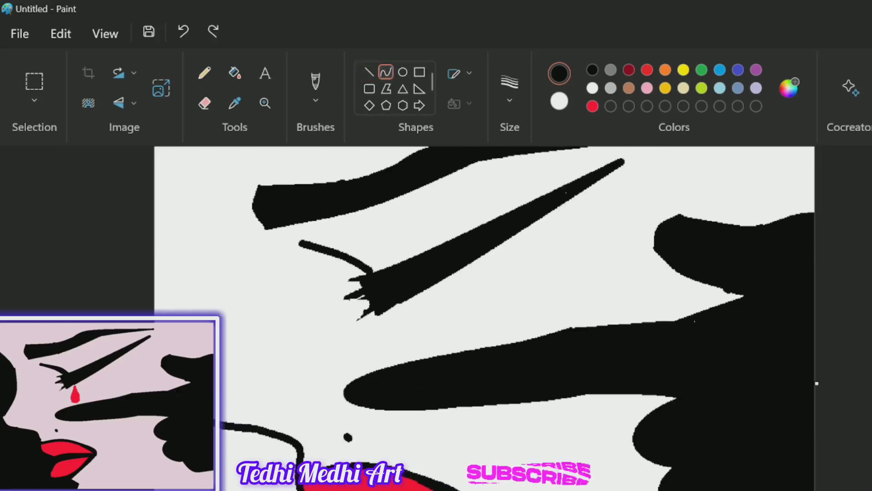
{"action": "left_click", "coordinate": [367, 73]}
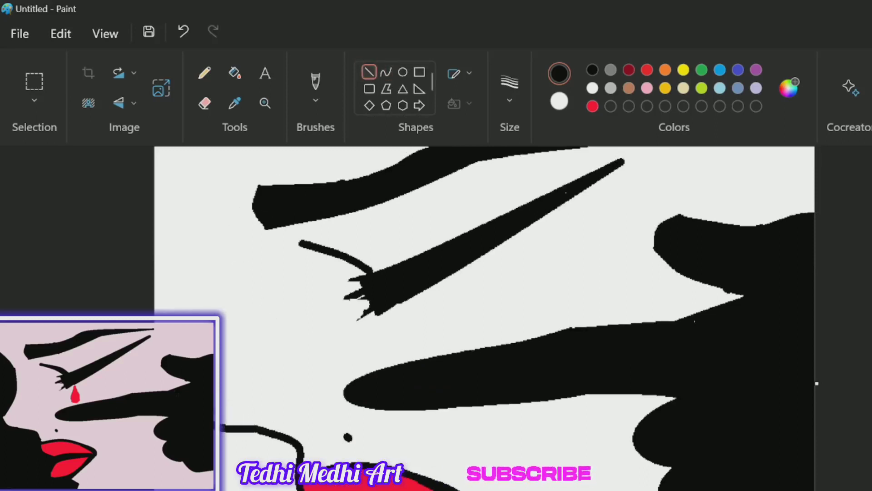
{"action": "key", "text": "ctrl+z"}
{"action": "mouse_move", "coordinate": [229, 268]}
{"action": "left_mouse_down"}
{"action": "mouse_move", "coordinate": [236, 385]}
{"action": "mouse_move", "coordinate": [197, 401]}
{"action": "left_mouse_up"}
{"action": "key", "text": "ctrl+z"}
Step: Draw a thick black curve bulging outward and running down as the new nose bridge
{"action": "left_click", "coordinate": [385, 72]}
{"action": "left_click_drag", "start_coordinate": [208, 392], "coordinate": [193, 395]}
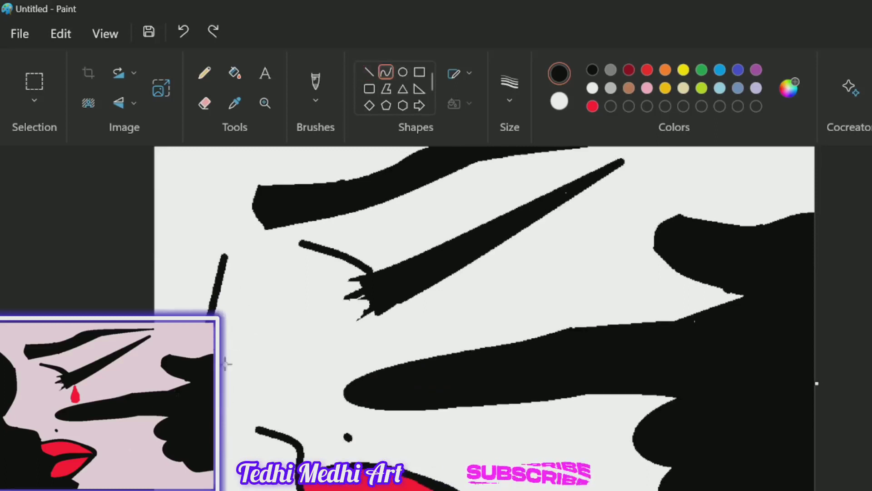
{"action": "left_click_drag", "start_coordinate": [226, 363], "coordinate": [233, 331]}
{"action": "left_click", "coordinate": [370, 73]}
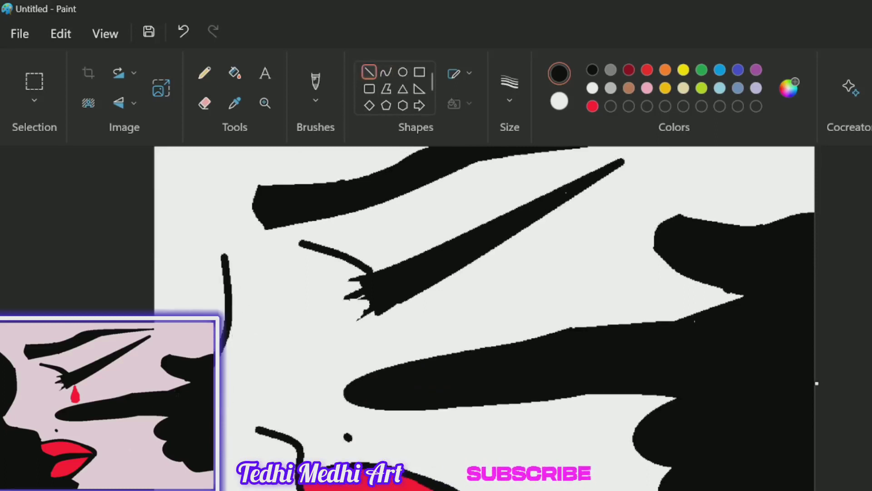
{"action": "left_click", "coordinate": [385, 71]}
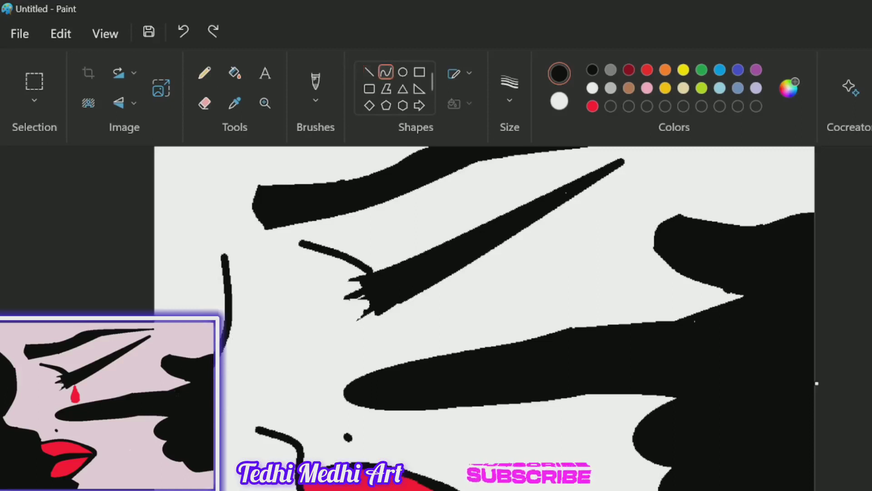
Step: Extend the nose's underside with a black line to the nose tip and erase the stray dot above it
{"action": "left_click", "coordinate": [368, 72]}
{"action": "mouse_move", "coordinate": [258, 429]}
{"action": "left_mouse_down"}
{"action": "mouse_move", "coordinate": [212, 440]}
{"action": "mouse_move", "coordinate": [232, 422]}
{"action": "mouse_move", "coordinate": [209, 418]}
{"action": "left_mouse_up"}
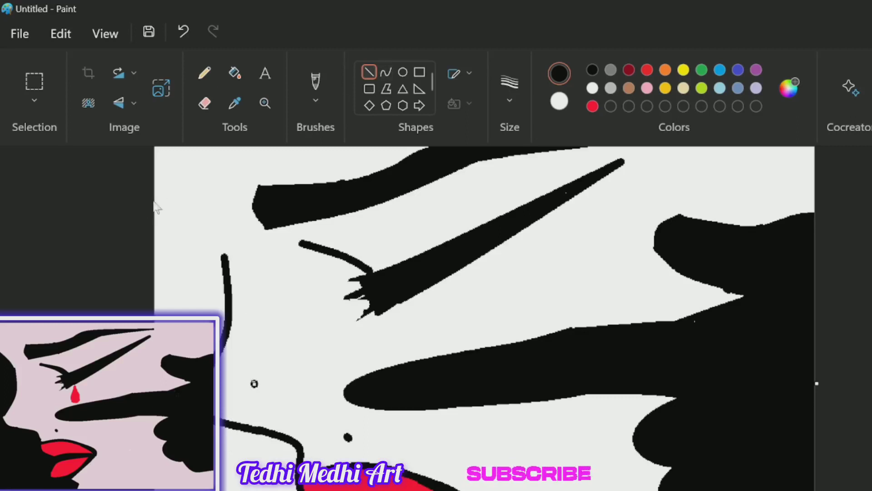
{"action": "left_click_drag", "start_coordinate": [154, 196], "coordinate": [224, 323]}
{"action": "key", "text": "ctrl+z"}
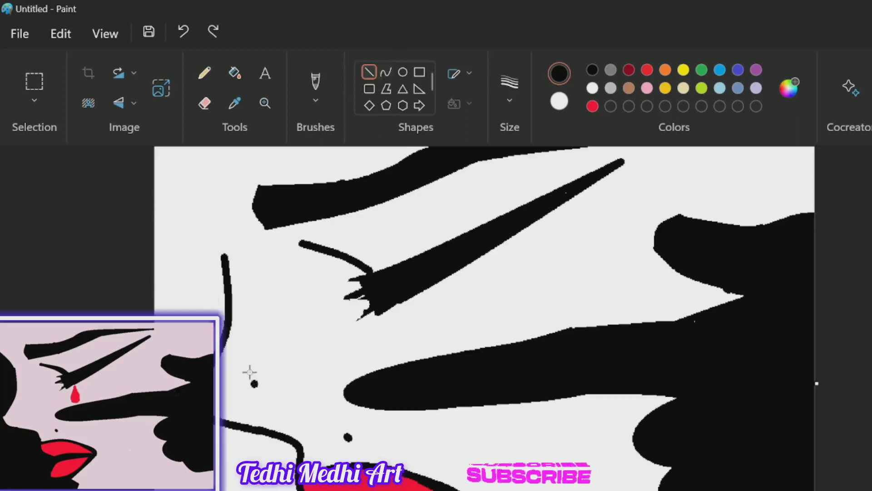
{"action": "left_click", "coordinate": [205, 104]}
{"action": "left_click_drag", "start_coordinate": [254, 382], "coordinate": [259, 392]}
Step: Draw a thick black forehead curve from the canvas's left edge down into the nose bridge
{"action": "left_click", "coordinate": [369, 71]}
{"action": "left_click", "coordinate": [386, 72]}
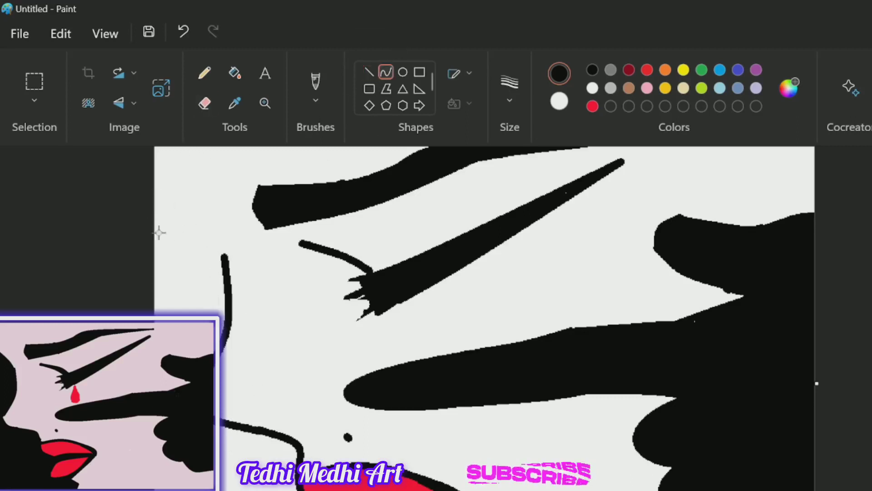
{"action": "left_click_drag", "start_coordinate": [155, 188], "coordinate": [224, 335]}
{"action": "left_click_drag", "start_coordinate": [220, 300], "coordinate": [232, 251]}
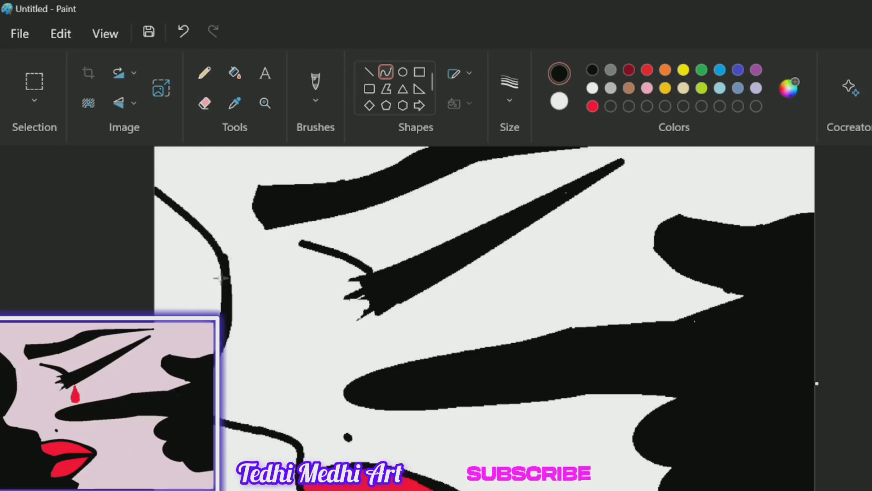
{"action": "left_click", "coordinate": [369, 72]}
Step: Fill the area enclosed by the forehead, nose and lip outline with black
{"action": "left_click", "coordinate": [235, 73]}
{"action": "left_click", "coordinate": [198, 257]}
{"action": "scroll", "coordinate": [237, 259], "scroll_direction": "down", "scroll_amount": 3}
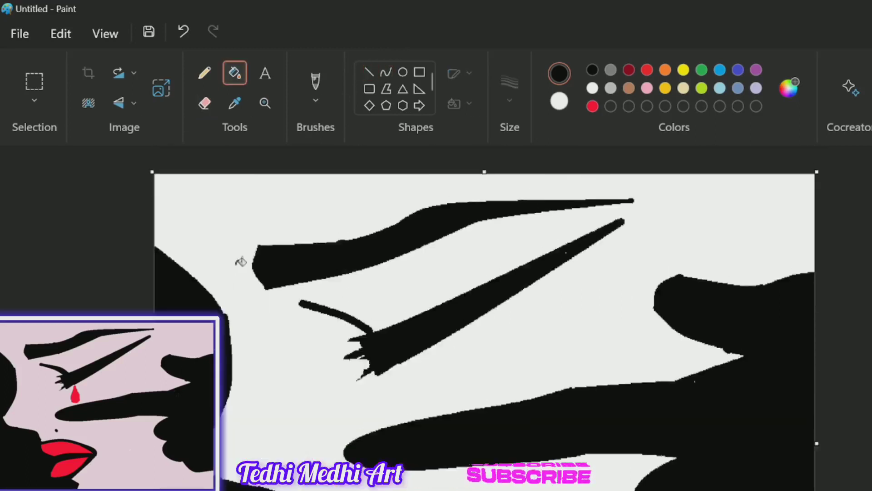
Step: Trim the black silhouette's upper edge between nose and upper lip with white strokes
{"action": "left_click", "coordinate": [315, 86]}
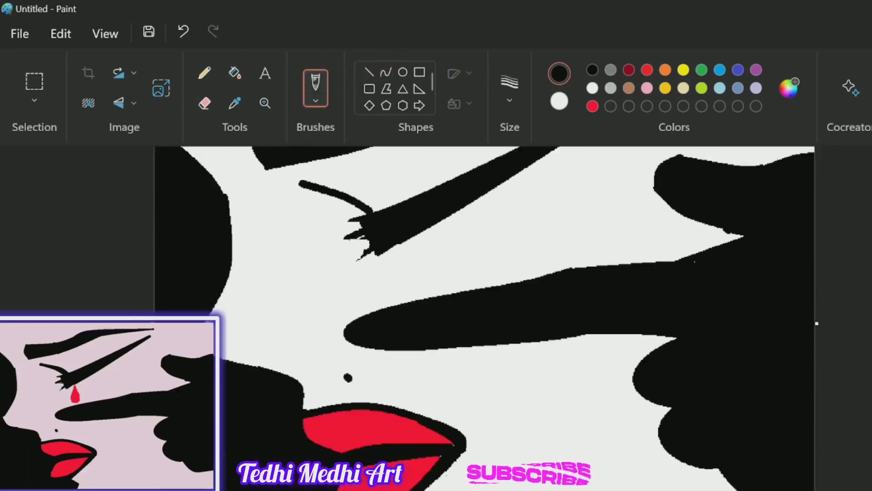
{"action": "left_click", "coordinate": [593, 88]}
{"action": "left_click", "coordinate": [386, 72]}
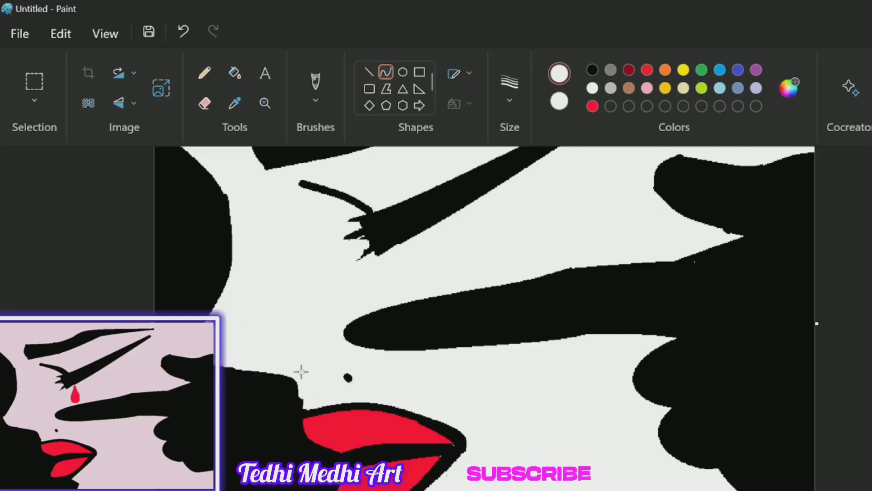
{"action": "left_click_drag", "start_coordinate": [301, 372], "coordinate": [251, 371]}
{"action": "left_click_drag", "start_coordinate": [273, 371], "coordinate": [295, 374]}
{"action": "left_click", "coordinate": [369, 72]}
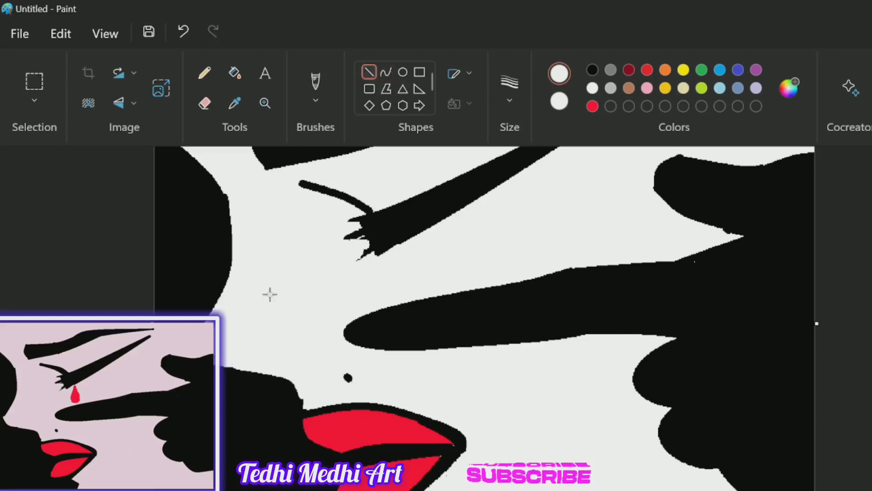
{"action": "left_click", "coordinate": [316, 84]}
{"action": "scroll", "coordinate": [303, 381], "scroll_direction": "up", "scroll_amount": 2}
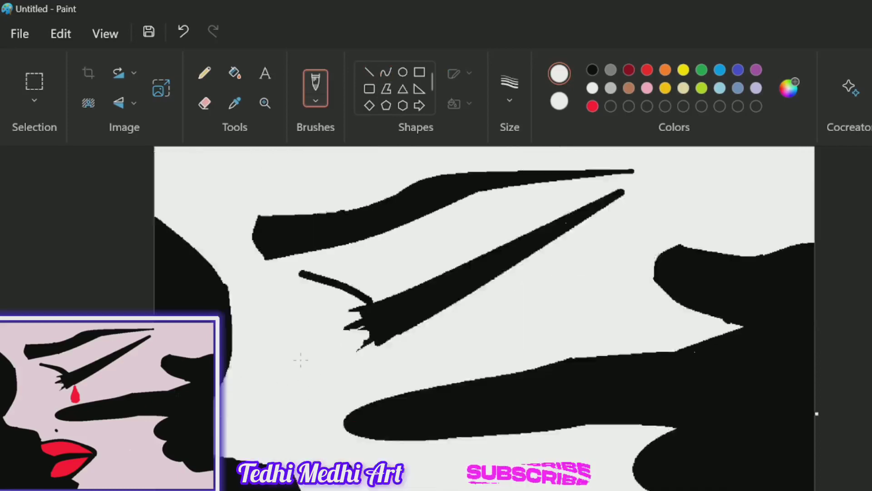
Step: Mix the custom pink #F0CCDB and fill the white background around the face with it
{"action": "scroll", "coordinate": [302, 358], "scroll_direction": "down", "scroll_amount": 4}
{"action": "left_click", "coordinate": [647, 90]}
{"action": "left_click", "coordinate": [788, 88]}
{"action": "left_click_drag", "start_coordinate": [458, 247], "coordinate": [456, 267]}
{"action": "left_click_drag", "start_coordinate": [537, 109], "coordinate": [537, 119]}
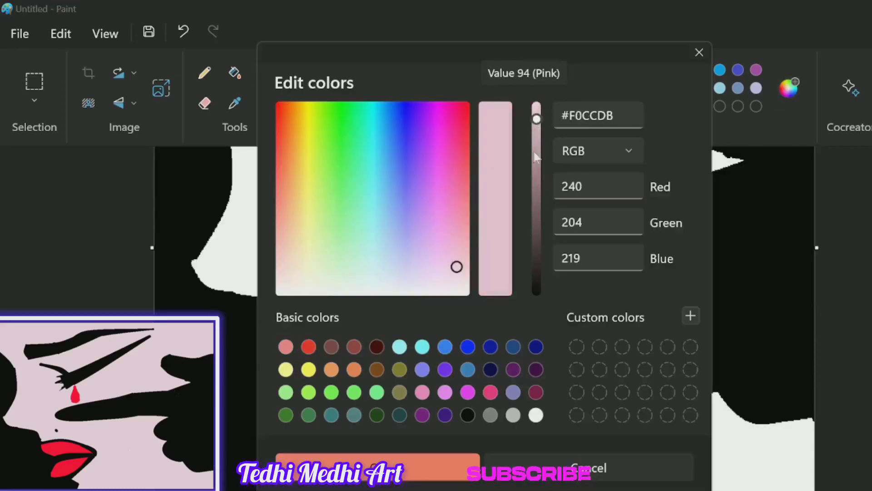
{"action": "left_click", "coordinate": [378, 467]}
{"action": "left_click", "coordinate": [235, 74]}
{"action": "left_click", "coordinate": [300, 204]}
Step: Mix a much paler, near-white tint and refill the background with it
{"action": "left_click", "coordinate": [789, 88]}
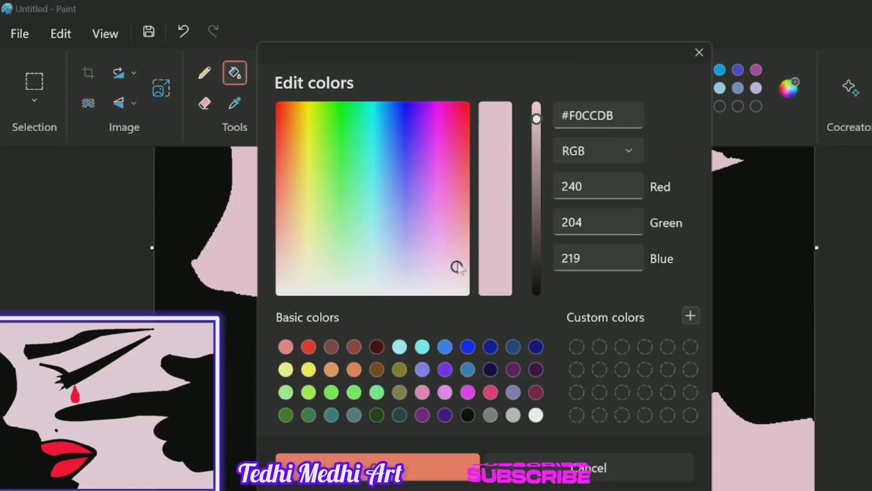
{"action": "left_click_drag", "start_coordinate": [456, 265], "coordinate": [459, 290]}
{"action": "left_click", "coordinate": [425, 463]}
{"action": "left_click", "coordinate": [326, 233]}
Step: Mix the pale pink #F0E1E7 and refill the background around the face with it
{"action": "left_click", "coordinate": [789, 87]}
{"action": "left_click", "coordinate": [453, 283]}
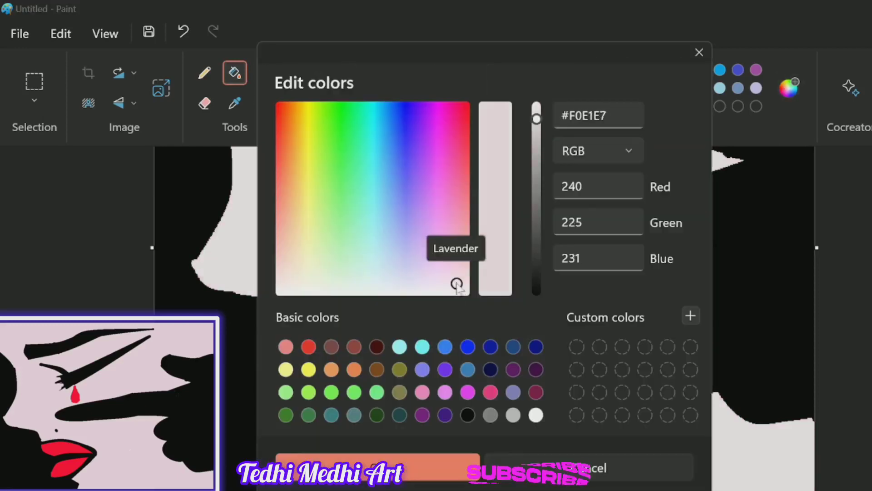
{"action": "left_click", "coordinate": [425, 464]}
{"action": "left_click", "coordinate": [323, 238]}
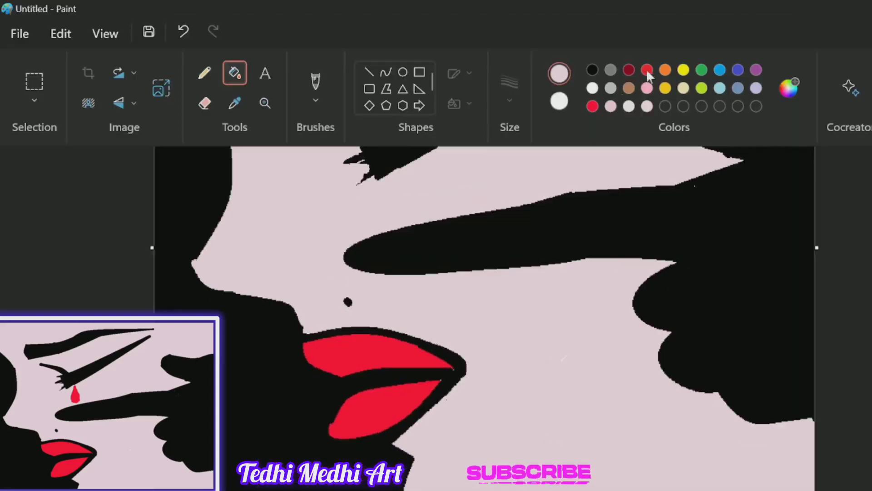
Step: Draw a small red teardrop outline with curves between the closed eye's lashes and the pointing finger
{"action": "left_click", "coordinate": [647, 70]}
{"action": "left_click", "coordinate": [385, 72]}
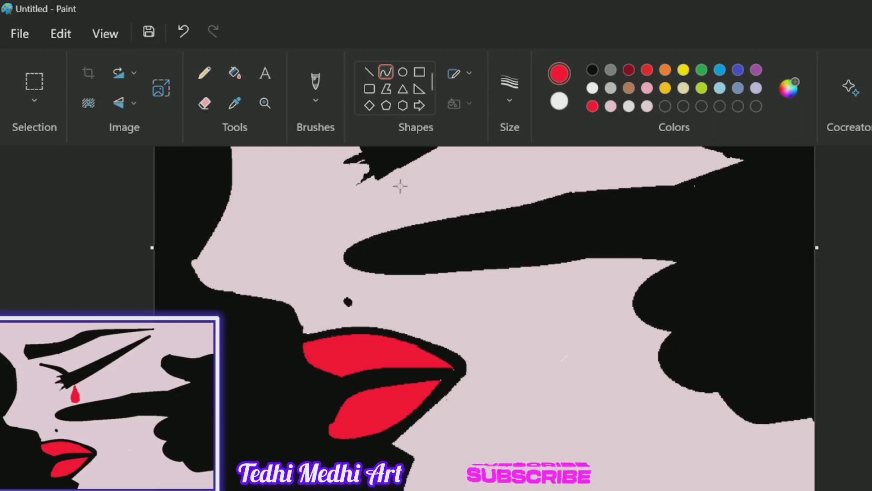
{"action": "left_click", "coordinate": [408, 210]}
{"action": "mouse_move", "coordinate": [392, 186]}
{"action": "left_mouse_down"}
{"action": "mouse_move", "coordinate": [426, 178]}
{"action": "mouse_move", "coordinate": [398, 216]}
{"action": "left_mouse_up"}
{"action": "left_click", "coordinate": [405, 203]}
{"action": "key", "text": "ctrl+z"}
{"action": "left_click", "coordinate": [390, 202]}
{"action": "left_click", "coordinate": [369, 72]}
{"action": "left_click", "coordinate": [385, 72]}
{"action": "left_click_drag", "start_coordinate": [402, 176], "coordinate": [400, 220]}
{"action": "left_click", "coordinate": [390, 205]}
{"action": "left_click", "coordinate": [415, 211]}
Step: Fill the teardrop with red and extend its tip up to the eye with red brush strokes
{"action": "left_click", "coordinate": [234, 73]}
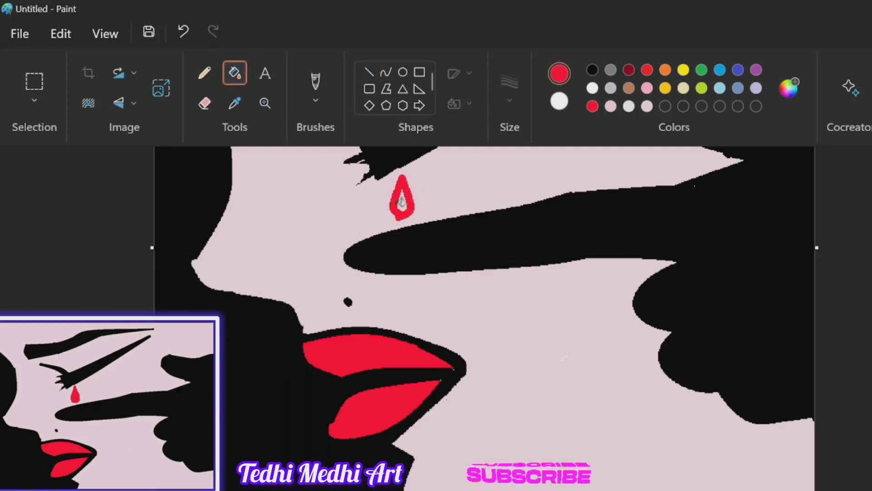
{"action": "left_click", "coordinate": [401, 199]}
{"action": "left_click", "coordinate": [316, 82]}
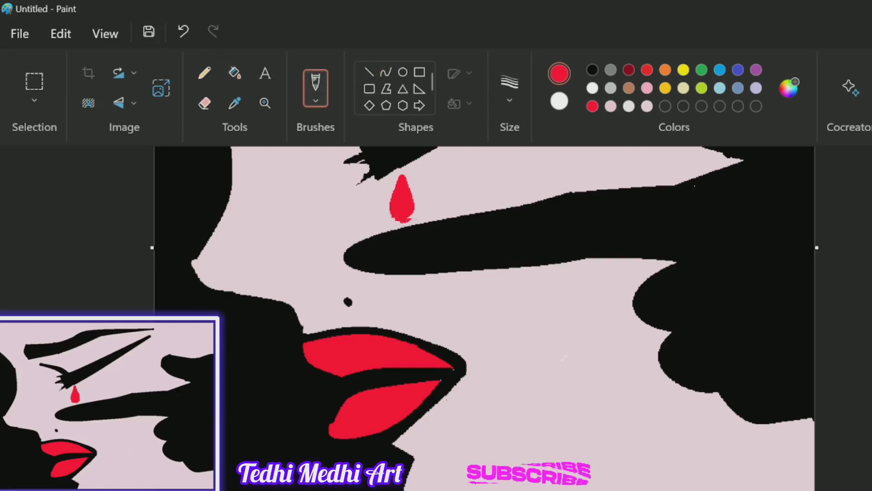
{"action": "left_click_drag", "start_coordinate": [410, 220], "coordinate": [414, 208]}
{"action": "key", "text": "ctrl+z"}
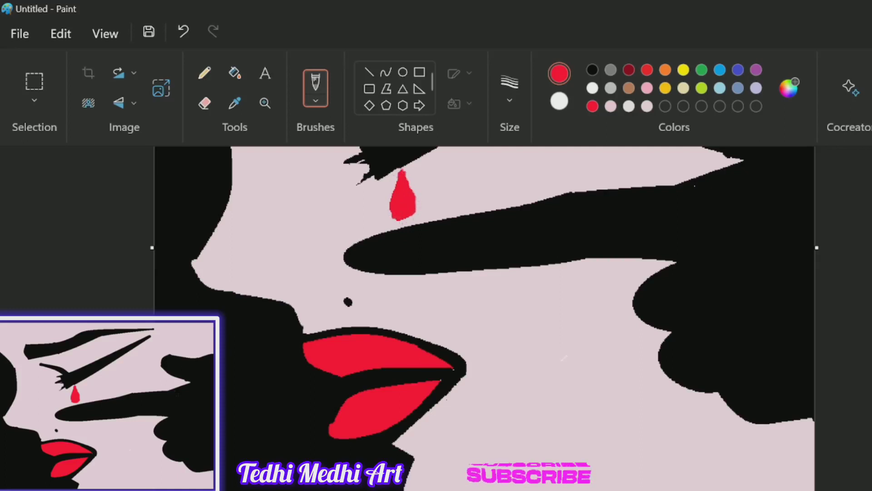
Step: Thicken the thin lash line at the eye's inner end with a black curve and close its gaps with the brush
{"action": "left_click", "coordinate": [592, 70]}
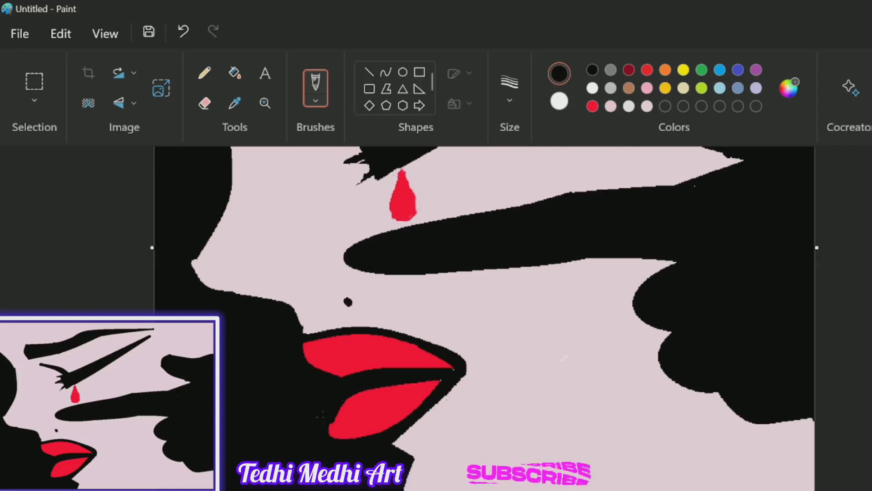
{"action": "scroll", "coordinate": [564, 358], "scroll_direction": "up", "scroll_amount": 5}
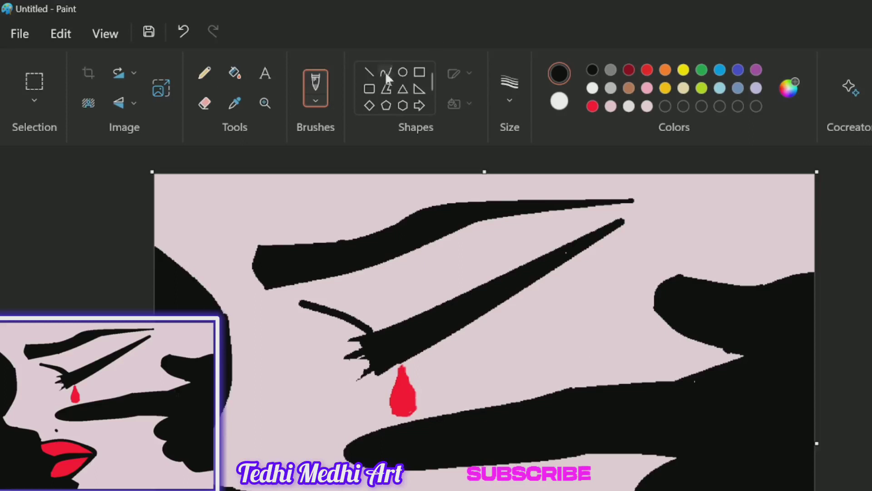
{"action": "left_click", "coordinate": [387, 75]}
{"action": "left_click_drag", "start_coordinate": [302, 306], "coordinate": [378, 325]}
{"action": "left_click", "coordinate": [362, 314]}
{"action": "left_click", "coordinate": [316, 83]}
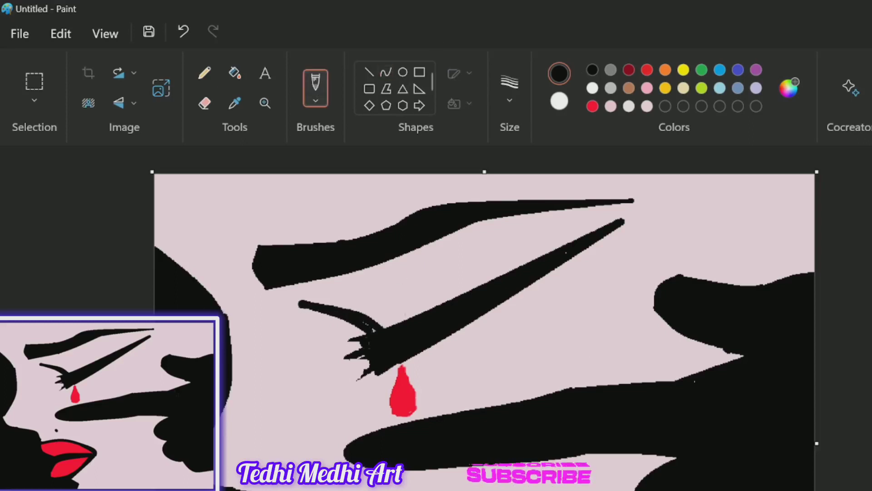
Step: Trim the eyebrow's lower edge with a curve in the pale pink background colour
{"action": "left_click", "coordinate": [610, 106]}
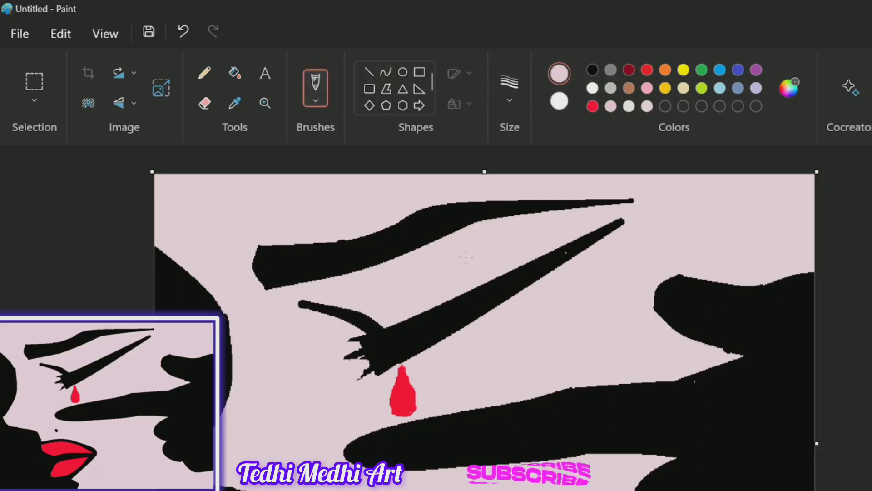
{"action": "left_click", "coordinate": [385, 73]}
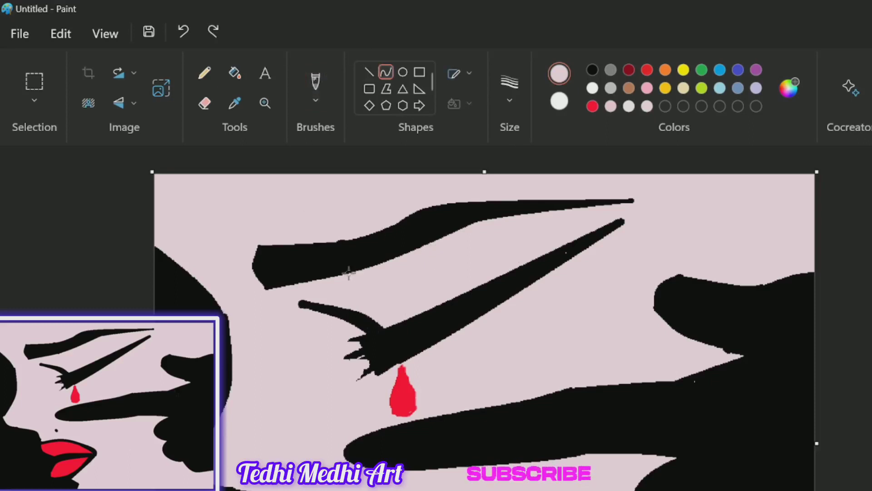
{"action": "left_click_drag", "start_coordinate": [359, 271], "coordinate": [483, 224]}
{"action": "mouse_move", "coordinate": [432, 240]}
{"action": "left_mouse_down"}
{"action": "mouse_move", "coordinate": [442, 242]}
{"action": "mouse_move", "coordinate": [335, 291]}
{"action": "left_mouse_up"}
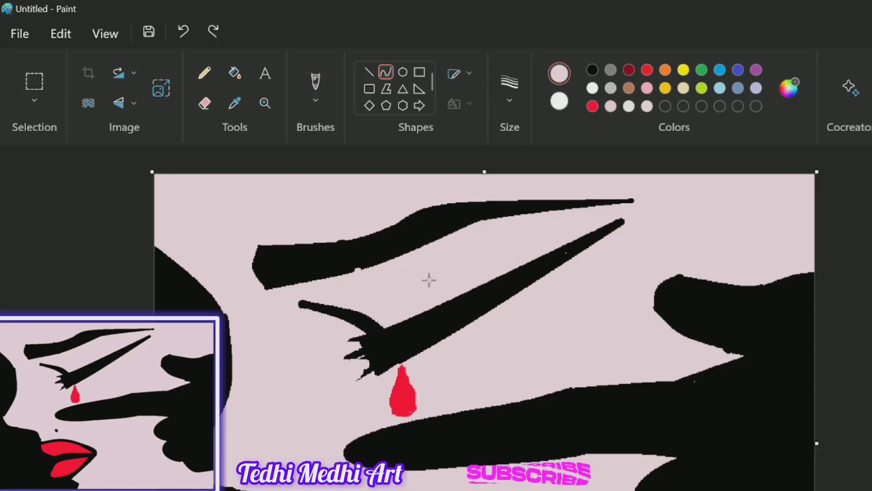
Step: Retouch the notch in the eyebrow's lower edge with the black brush
{"action": "left_click", "coordinate": [316, 87]}
{"action": "left_click", "coordinate": [593, 70]}
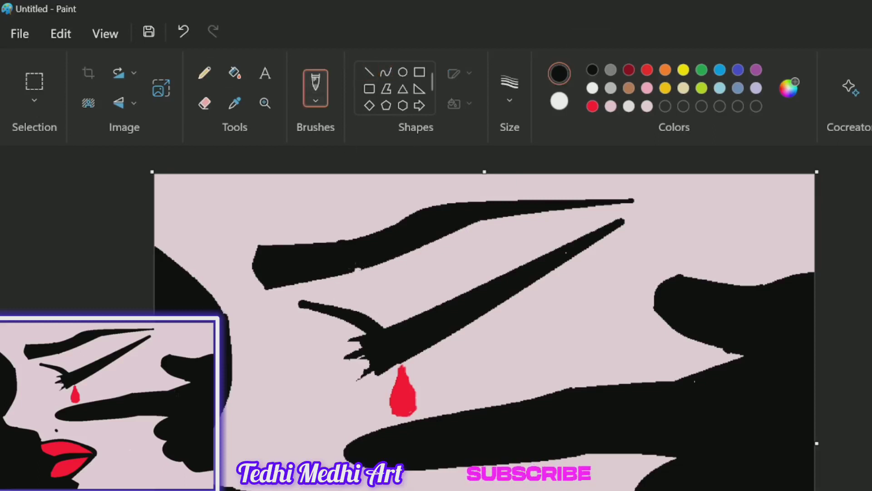